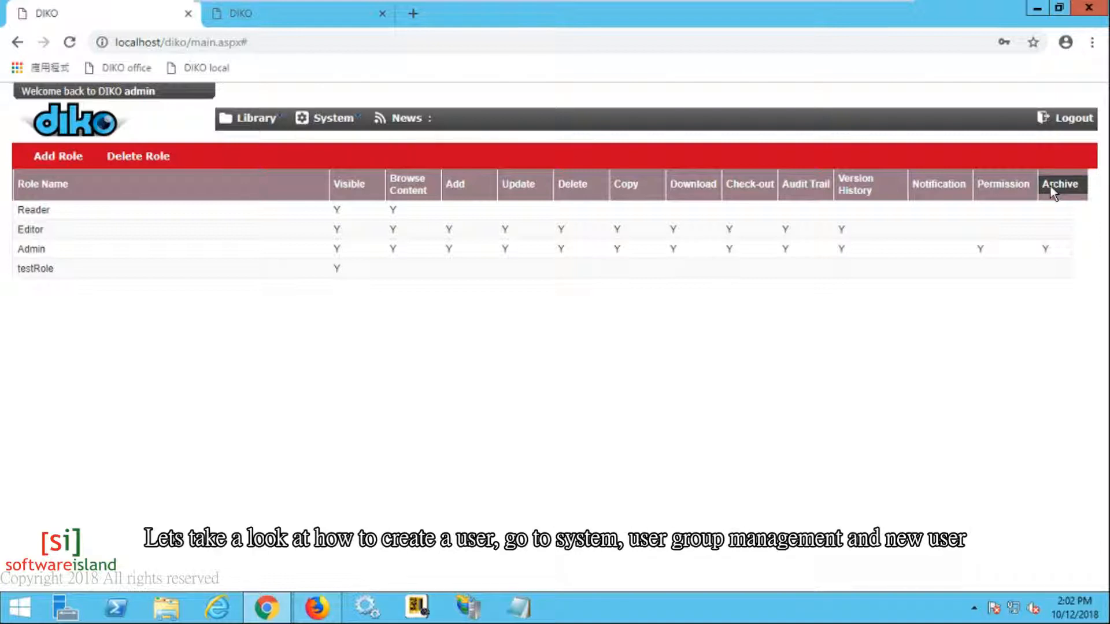
Step: Close the role management browser tab, leaving the Corporate library folder list showing
key(ctrl+w)
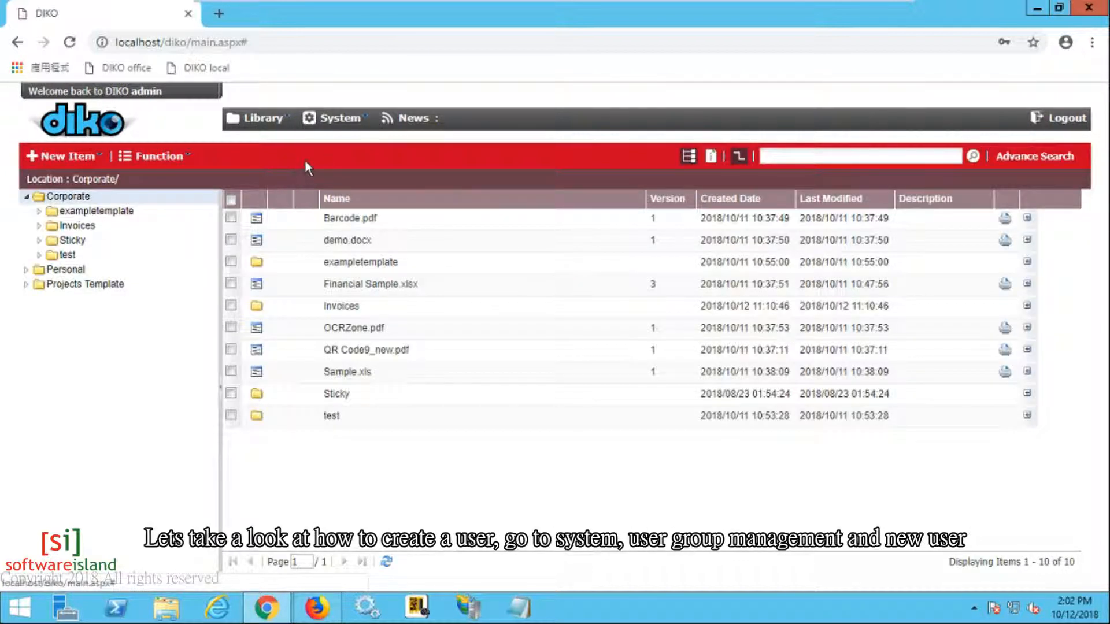
Step: Start a new user from System > User Group Management
click(341, 119)
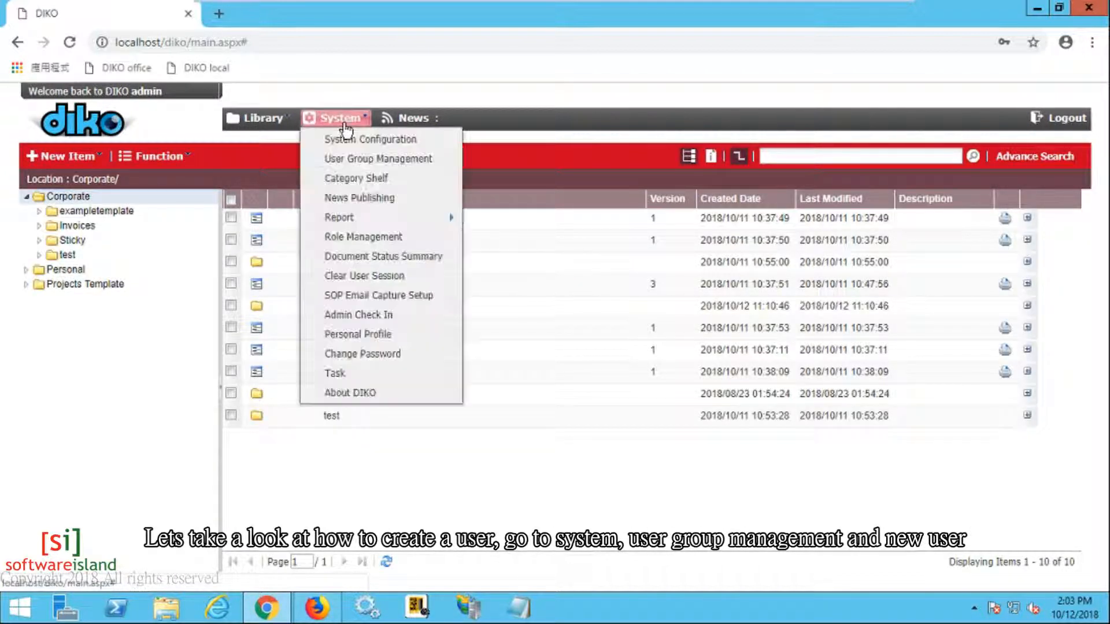
click(348, 159)
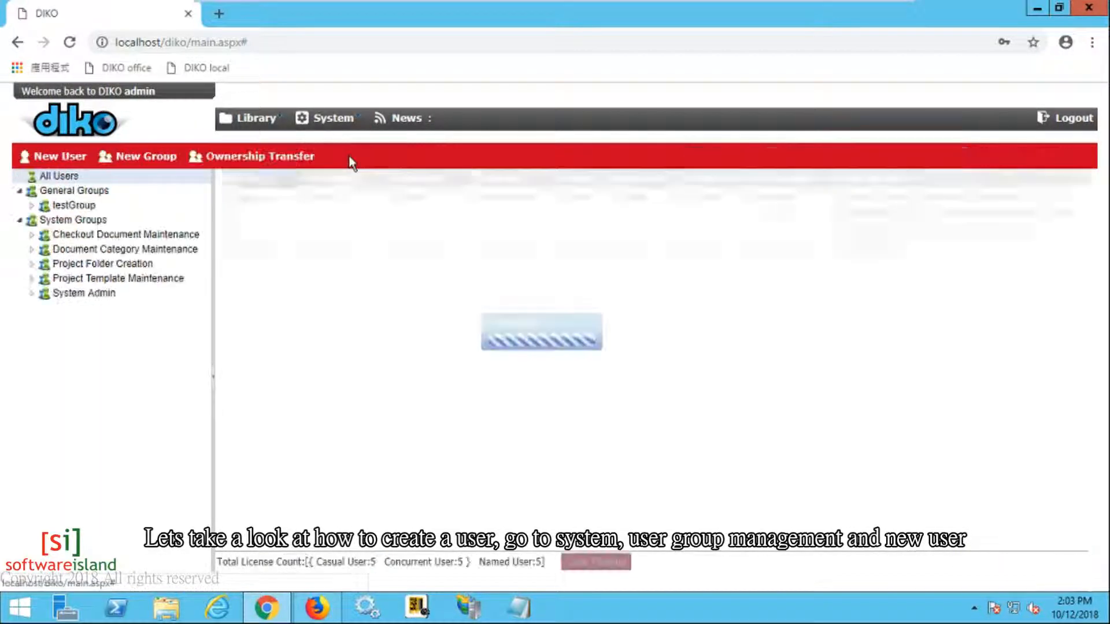
click(61, 156)
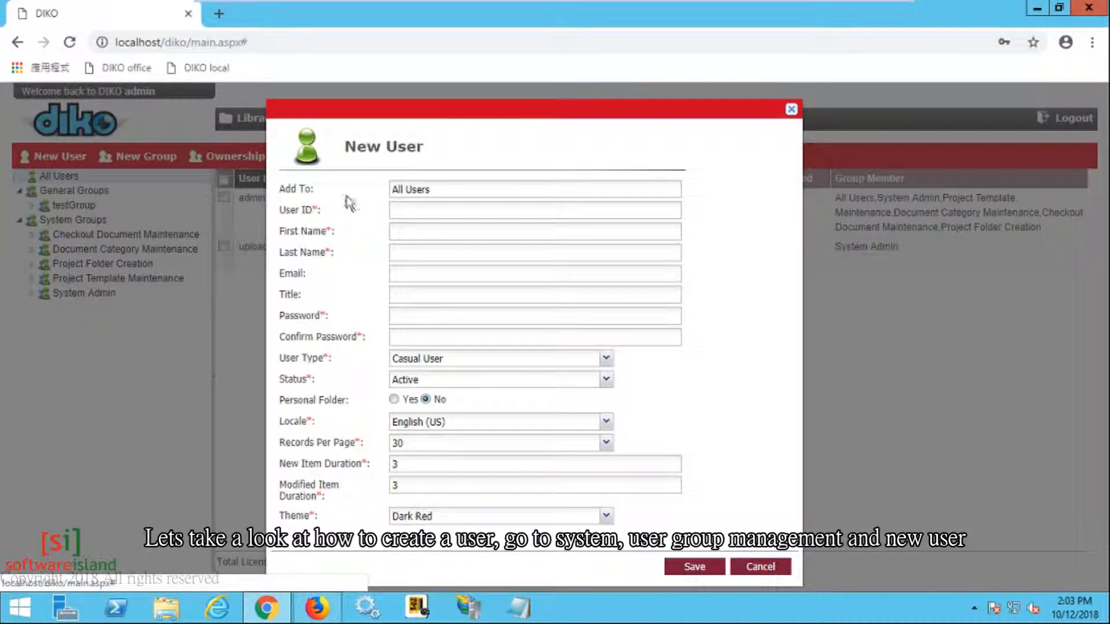
Step: Fill in the new user's ID, first and last name, and matching password fields
click(452, 210)
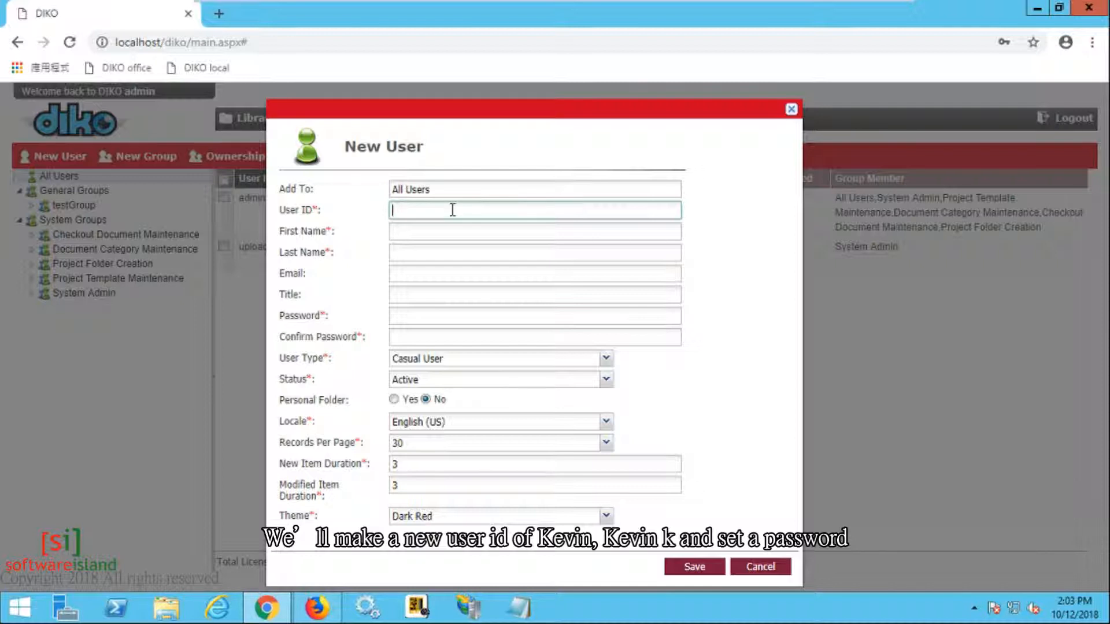
key(Tab)
key(Tab)
key(Tab)
key(Tab)
key(Tab)
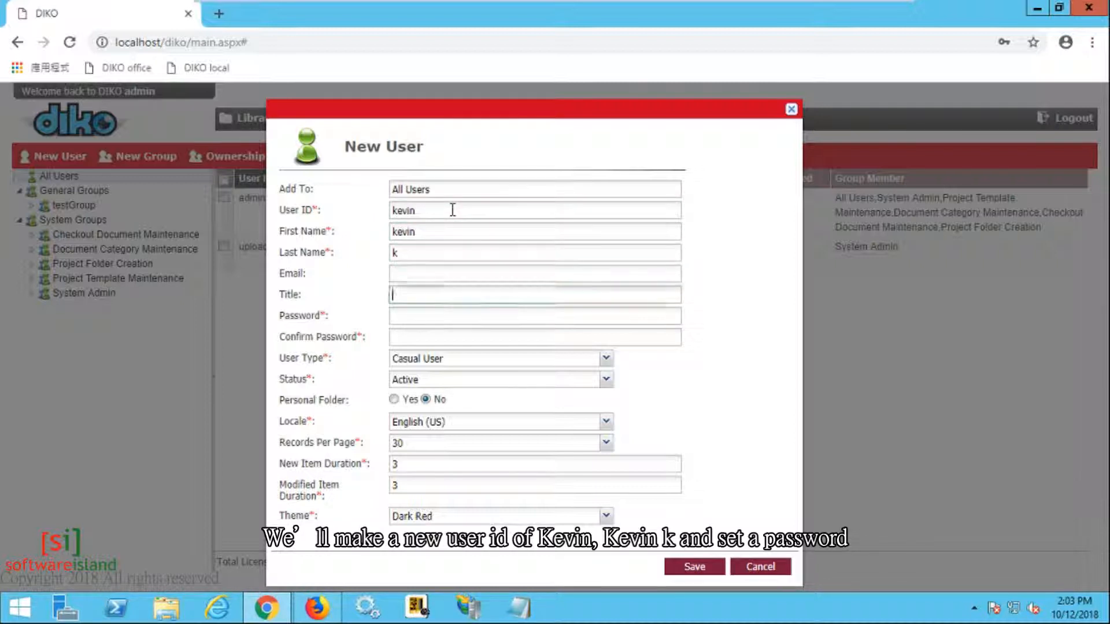
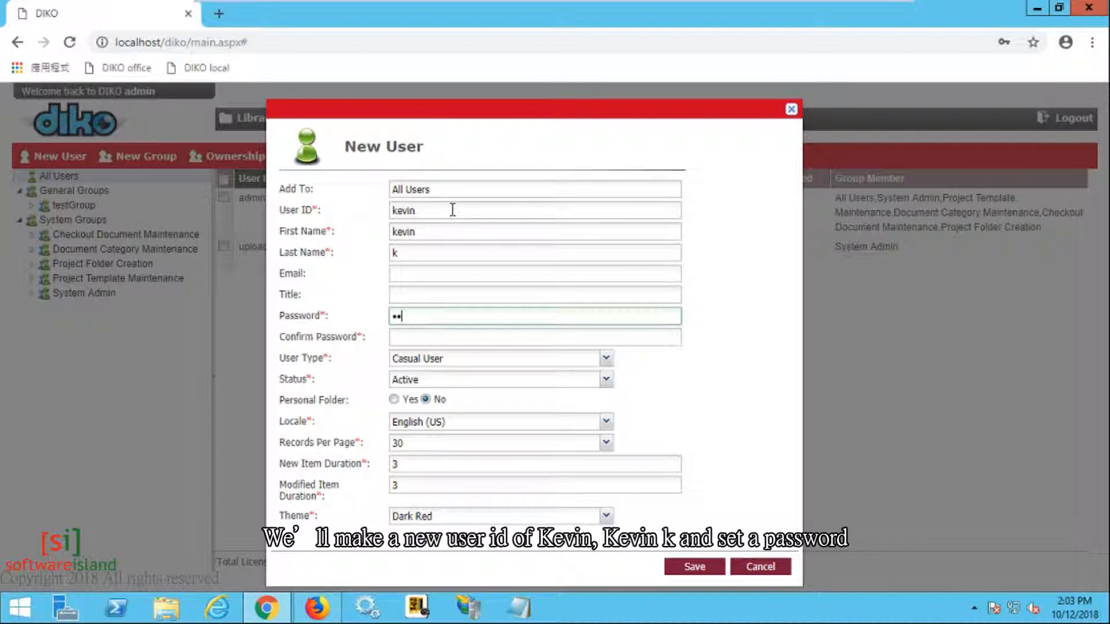
key(Tab)
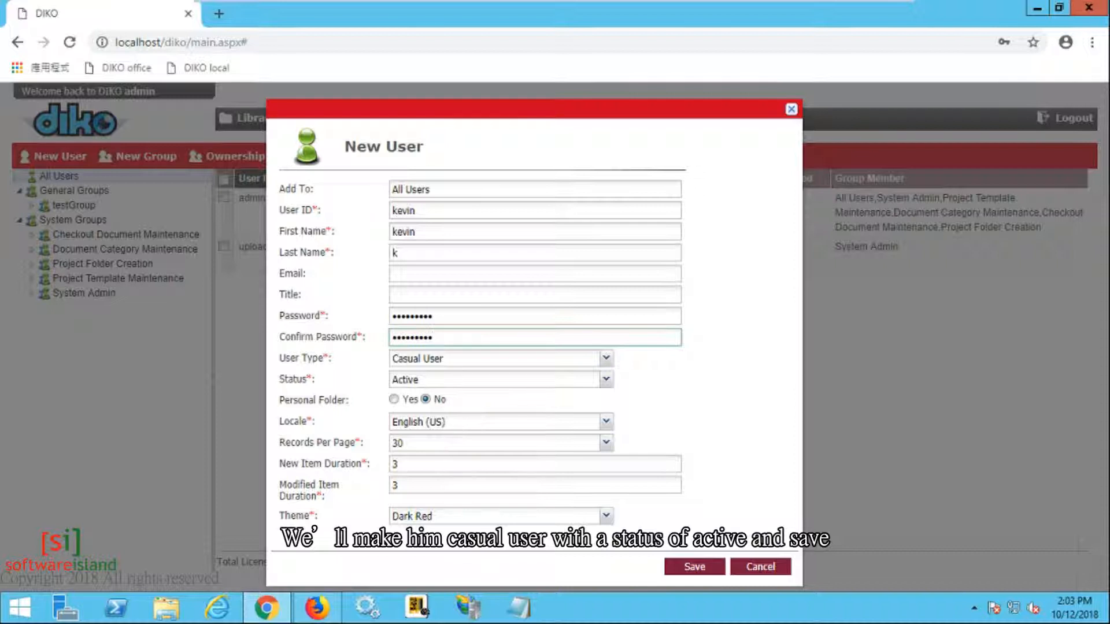
Step: Save the new user account and view the testGroup members
click(691, 566)
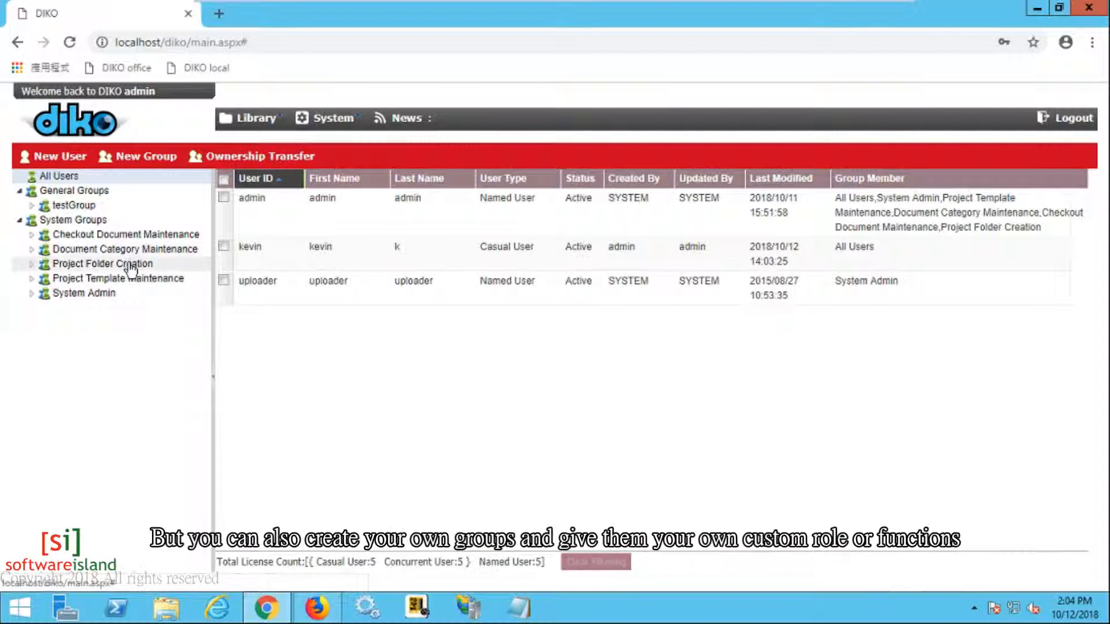
click(117, 215)
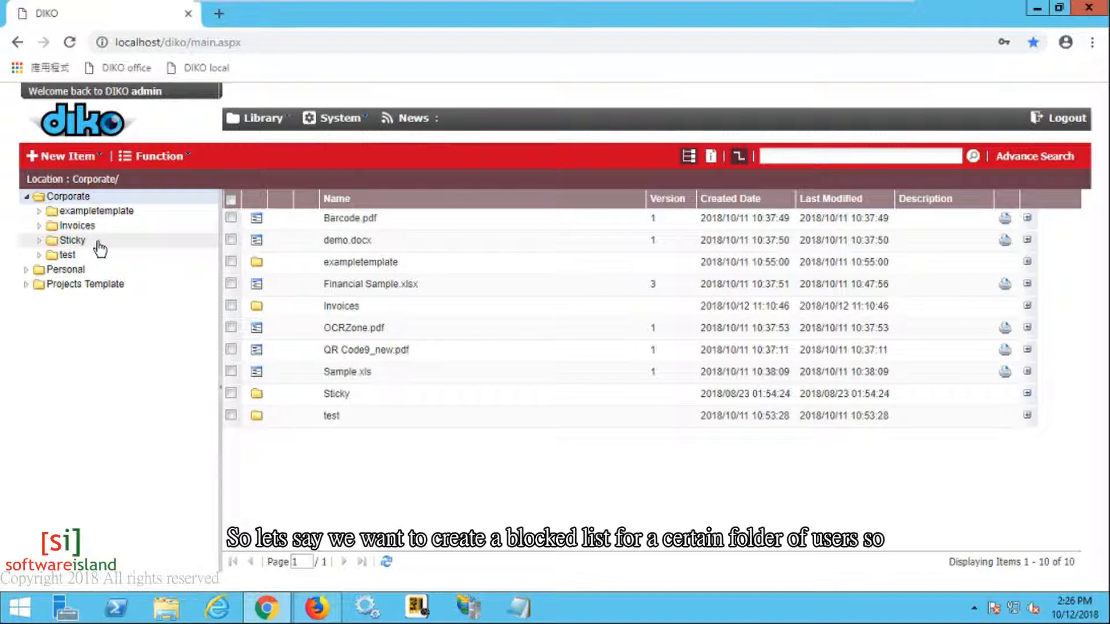
Step: Create a new general group named blocked
click(339, 118)
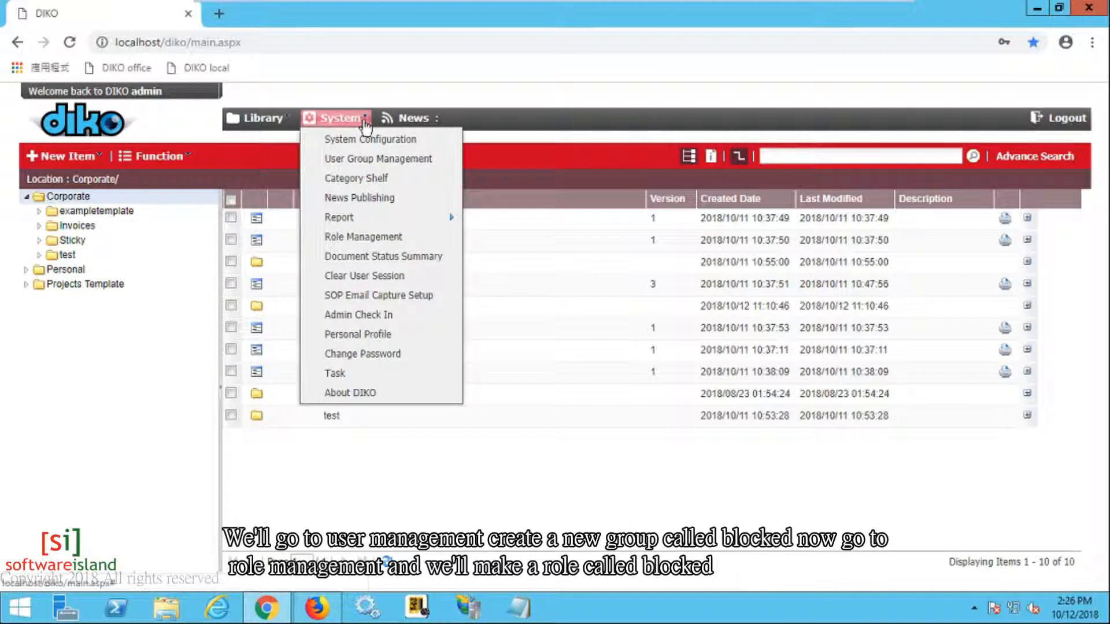
click(363, 158)
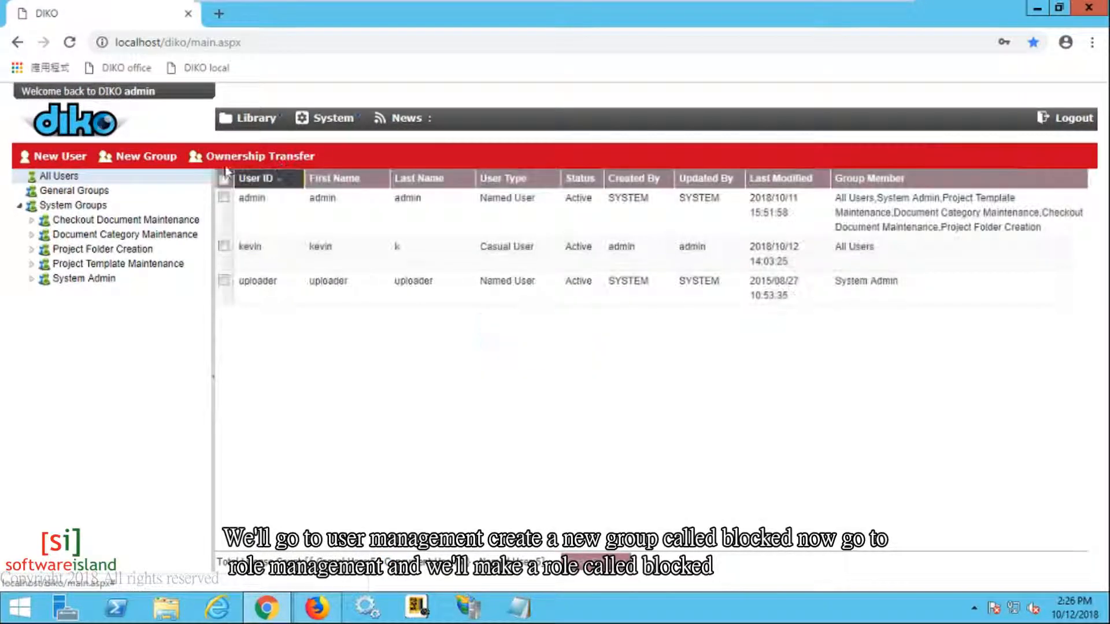
click(166, 166)
click(445, 297)
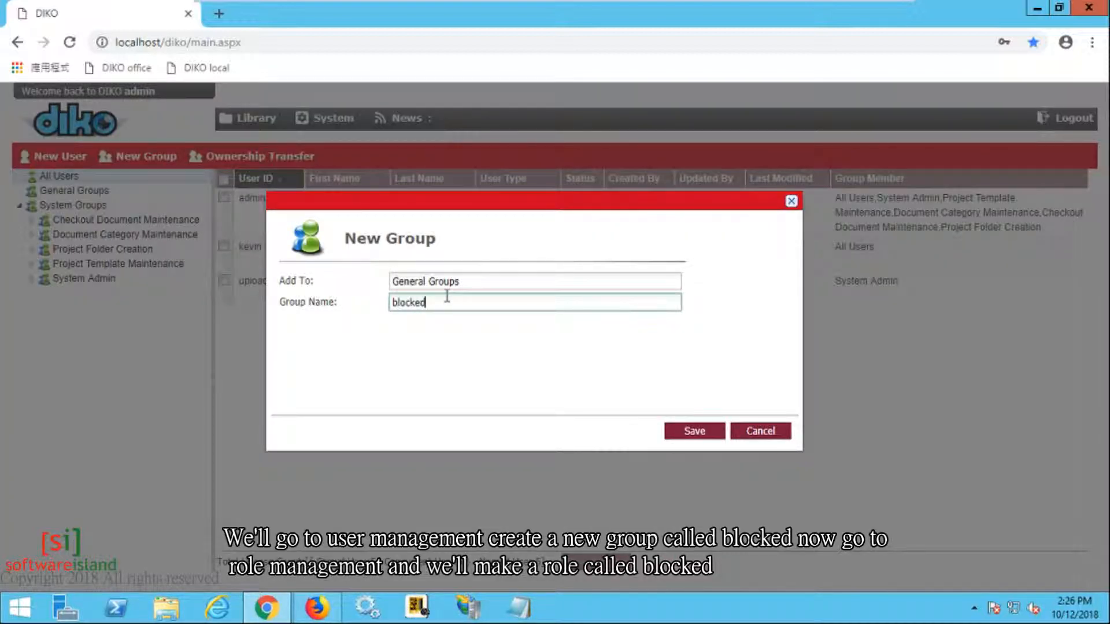
click(690, 433)
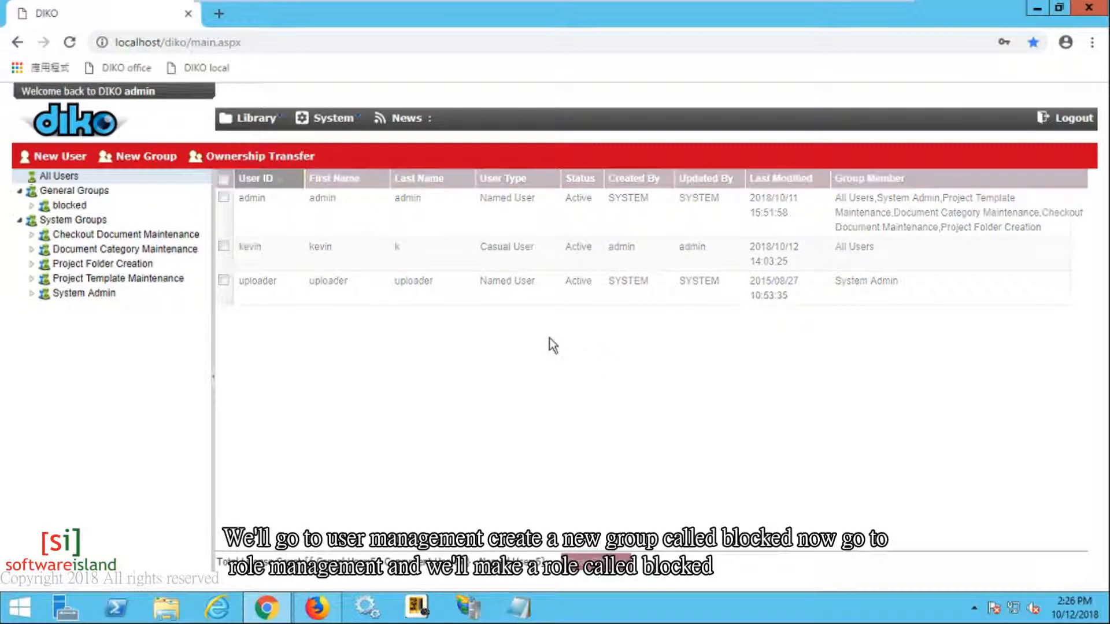
Step: Add a role named BLOCKED with no permissions granted and save it
click(346, 116)
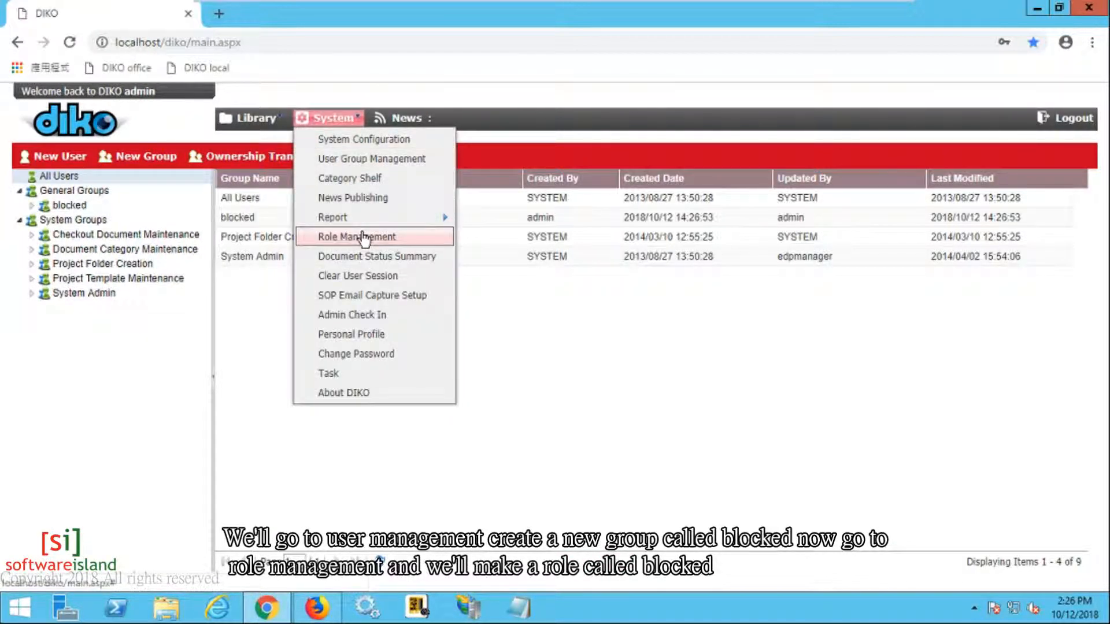
click(363, 237)
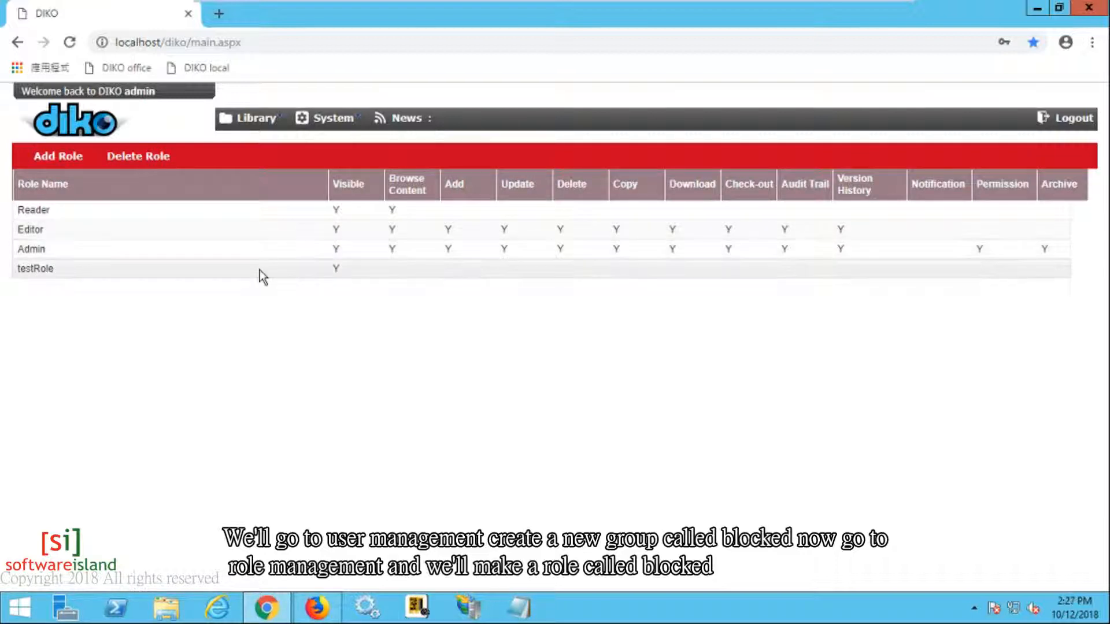
click(81, 161)
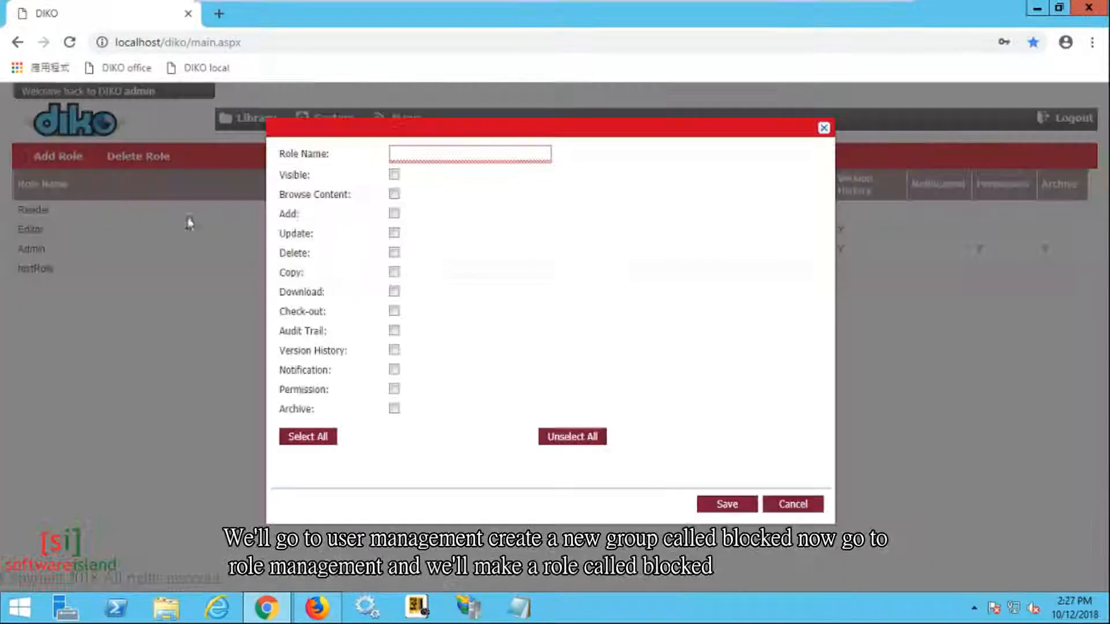
click(443, 155)
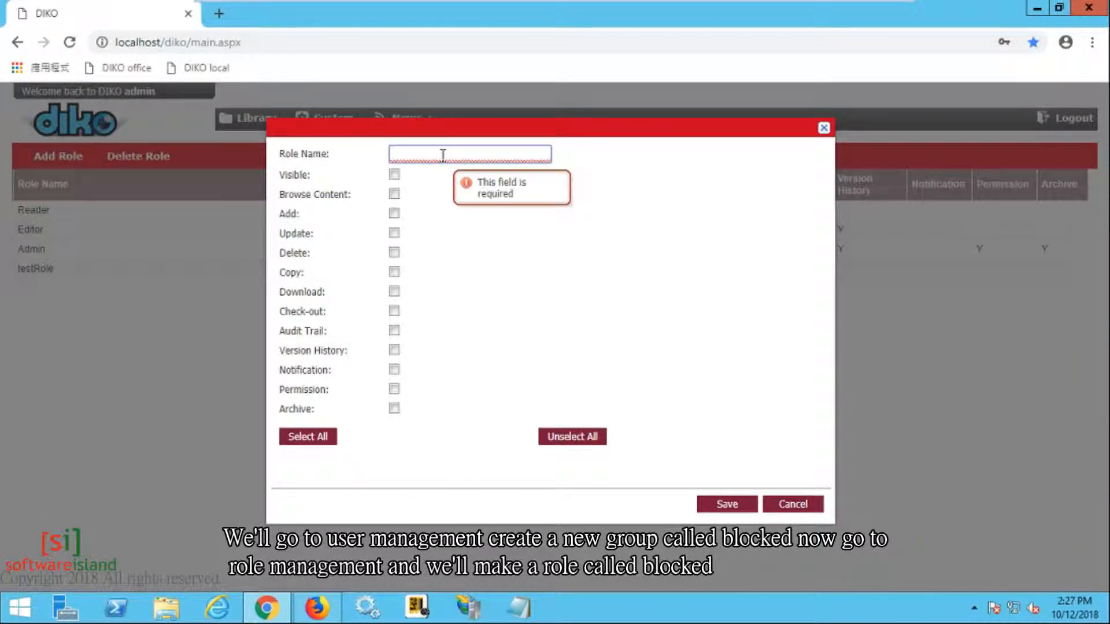
text(BLOCKED)
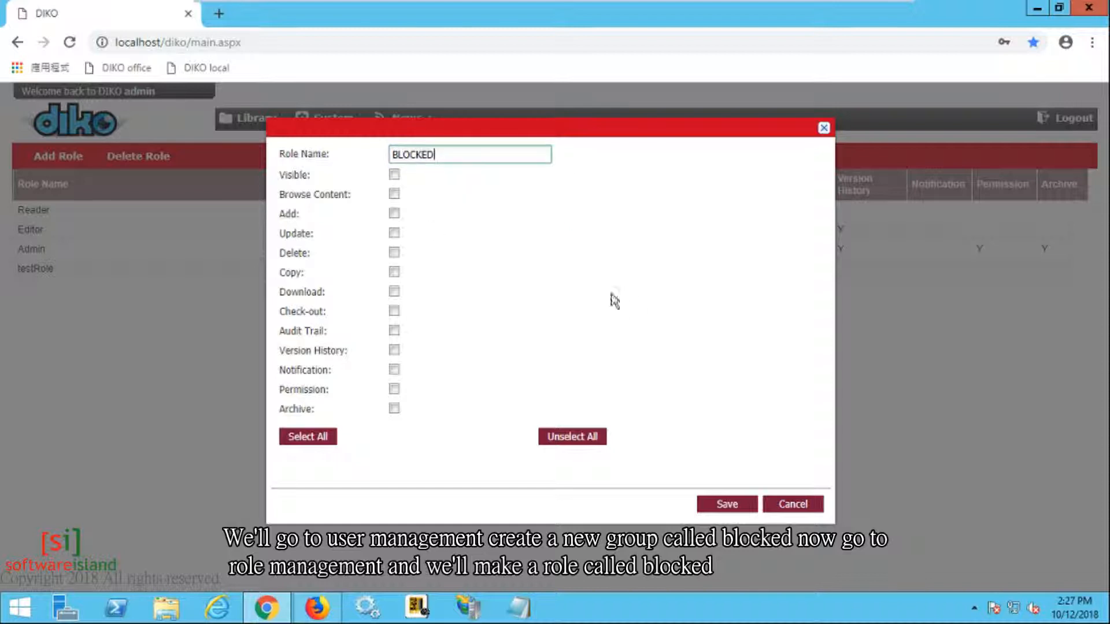
click(722, 505)
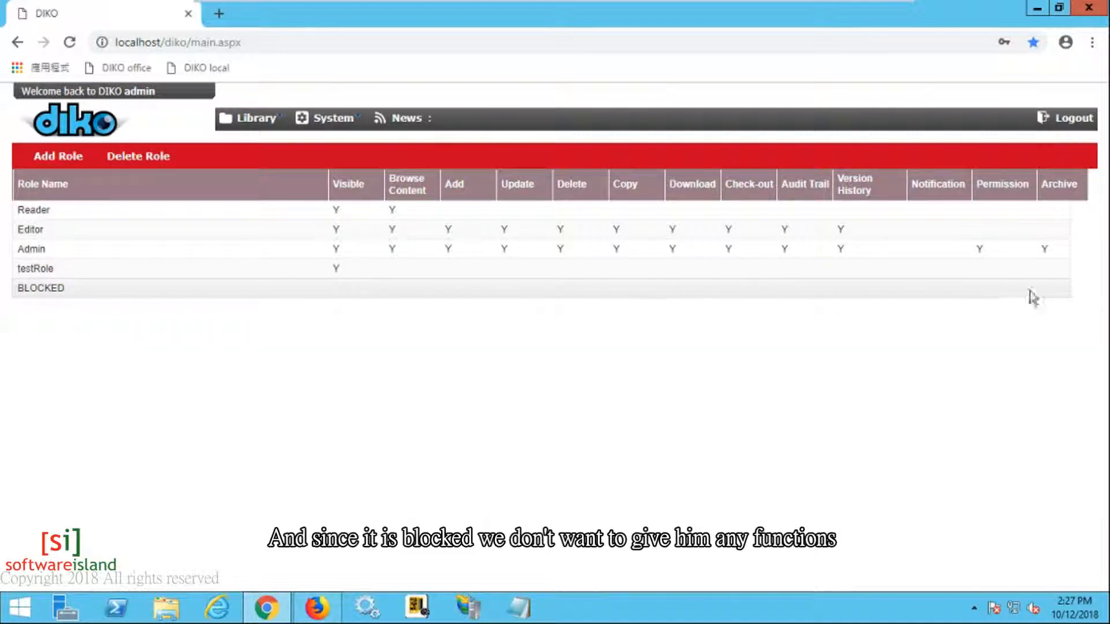
click(282, 126)
Step: In the Corporate library, remove All Users from the Sticky folder's permissions
click(278, 140)
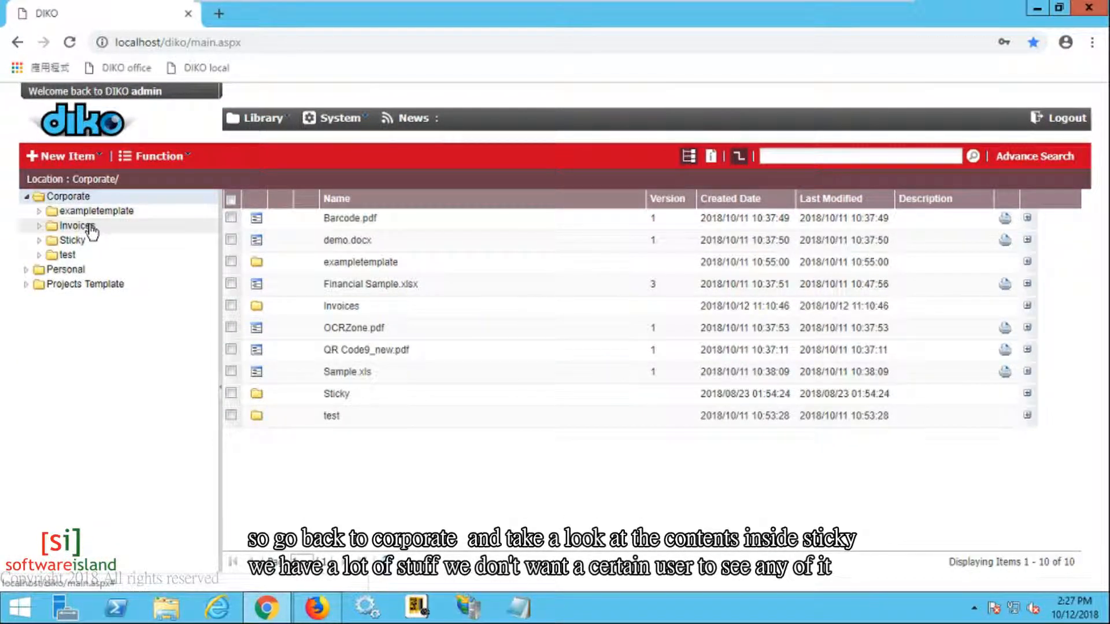
click(82, 241)
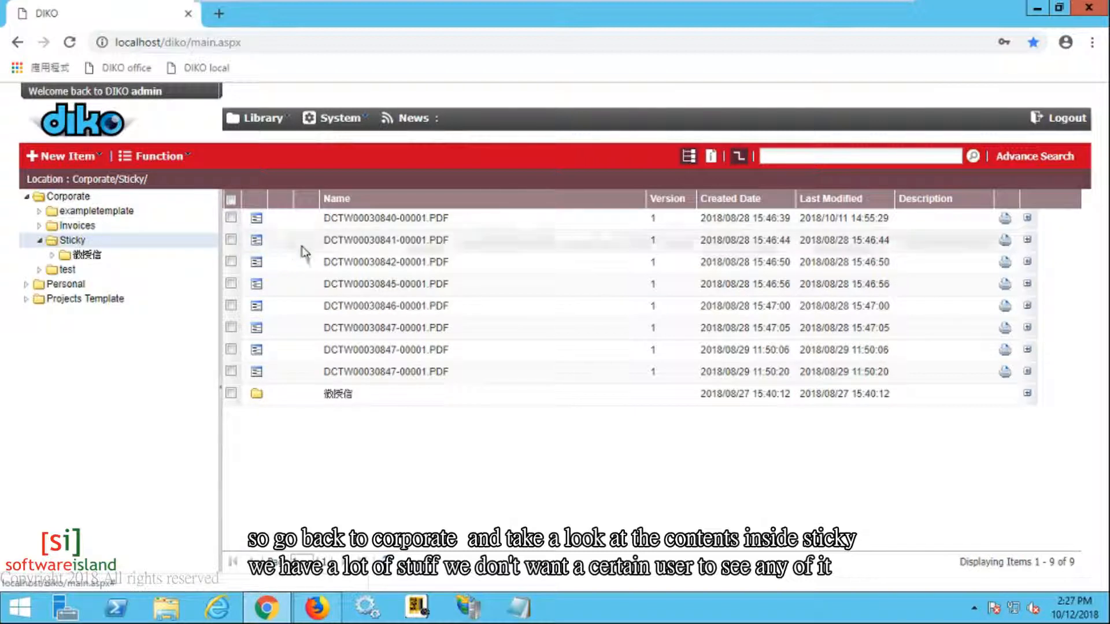
right_click(84, 241)
click(126, 293)
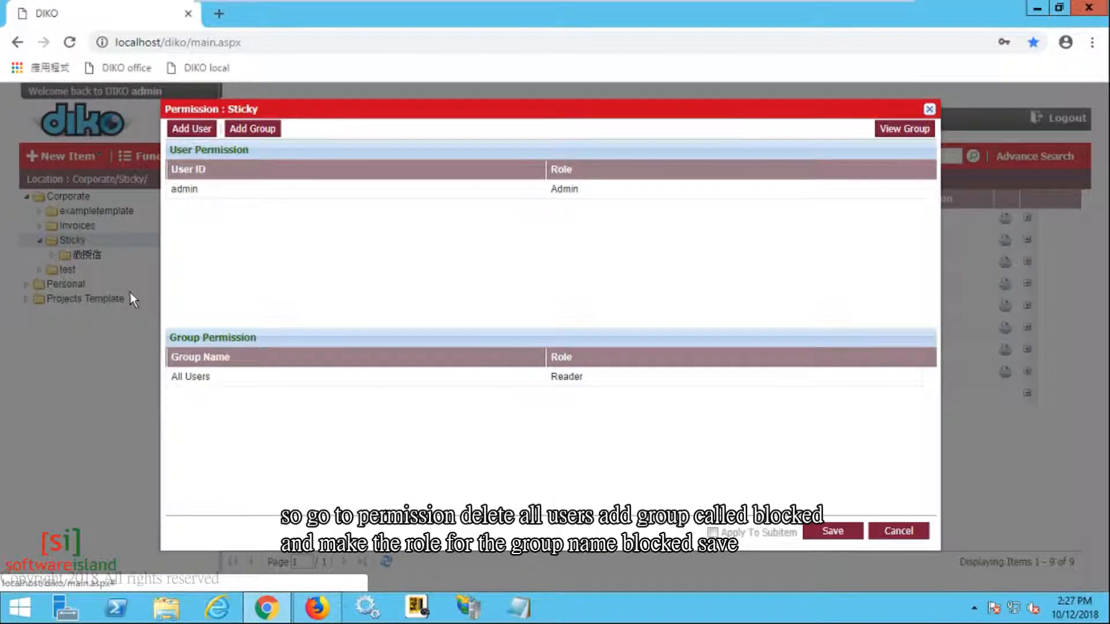
right_click(282, 379)
click(300, 392)
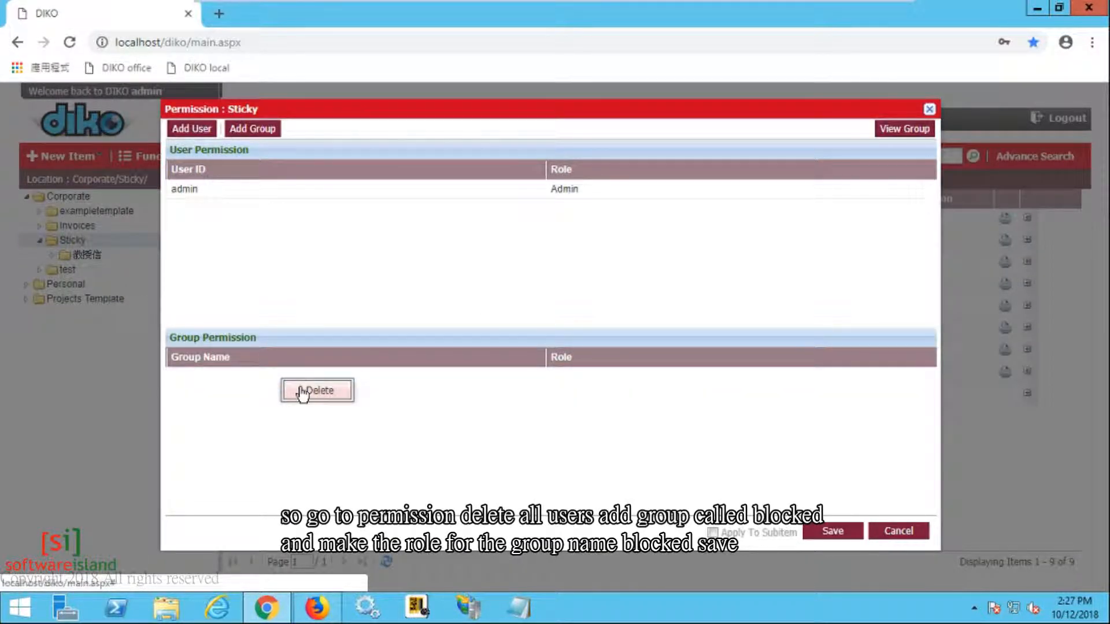
Step: Give the blocked group the BLOCKED role on Sticky, save, then switch to the other browser
click(254, 129)
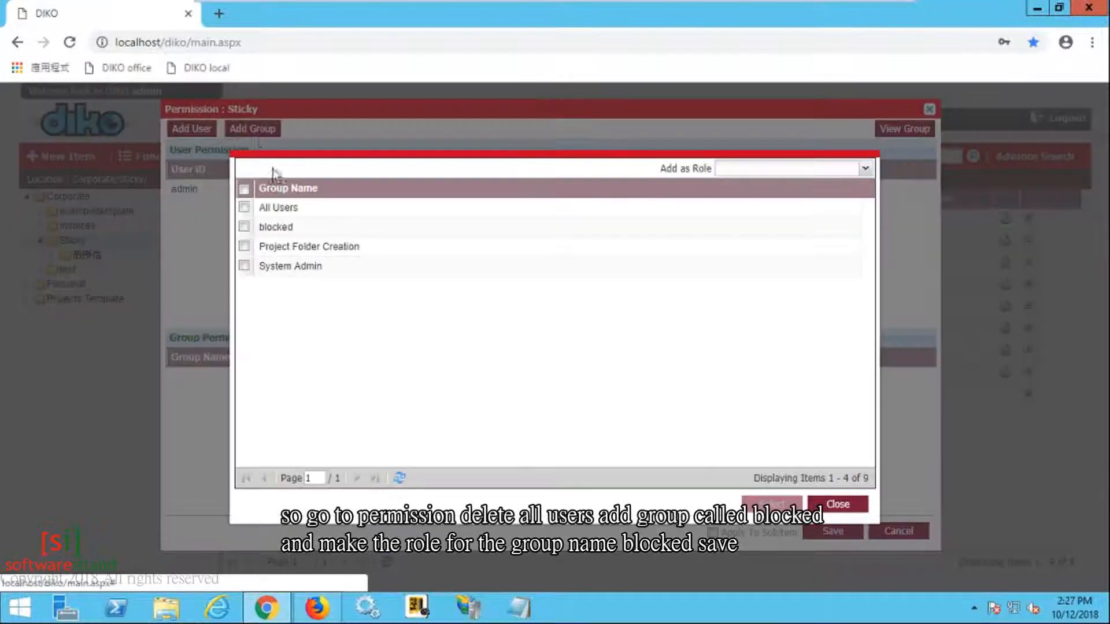
click(249, 229)
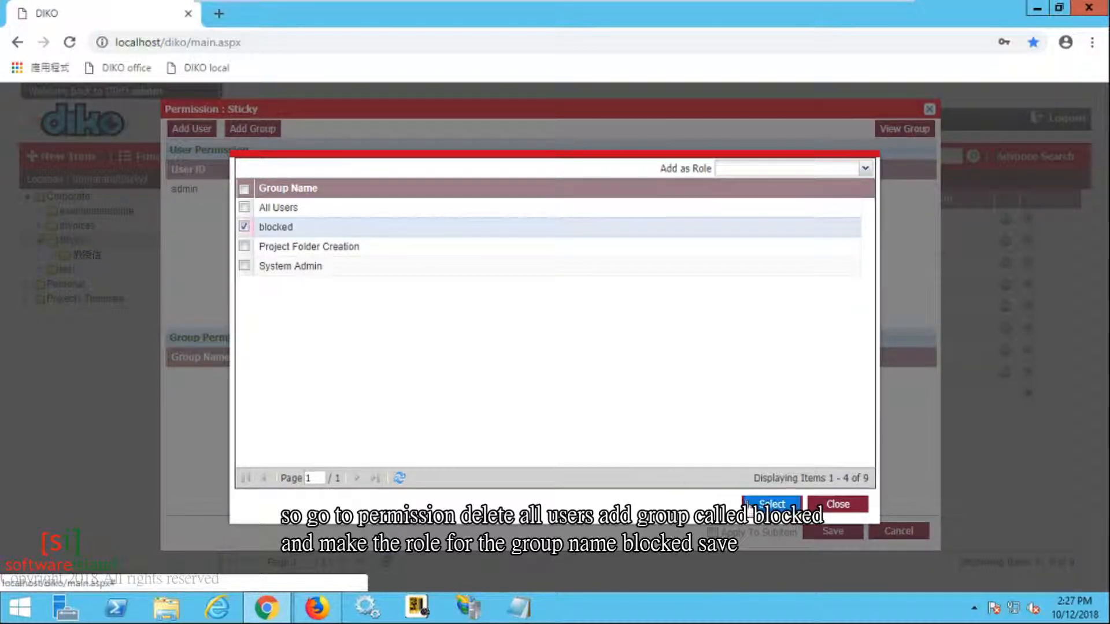
click(772, 504)
click(894, 384)
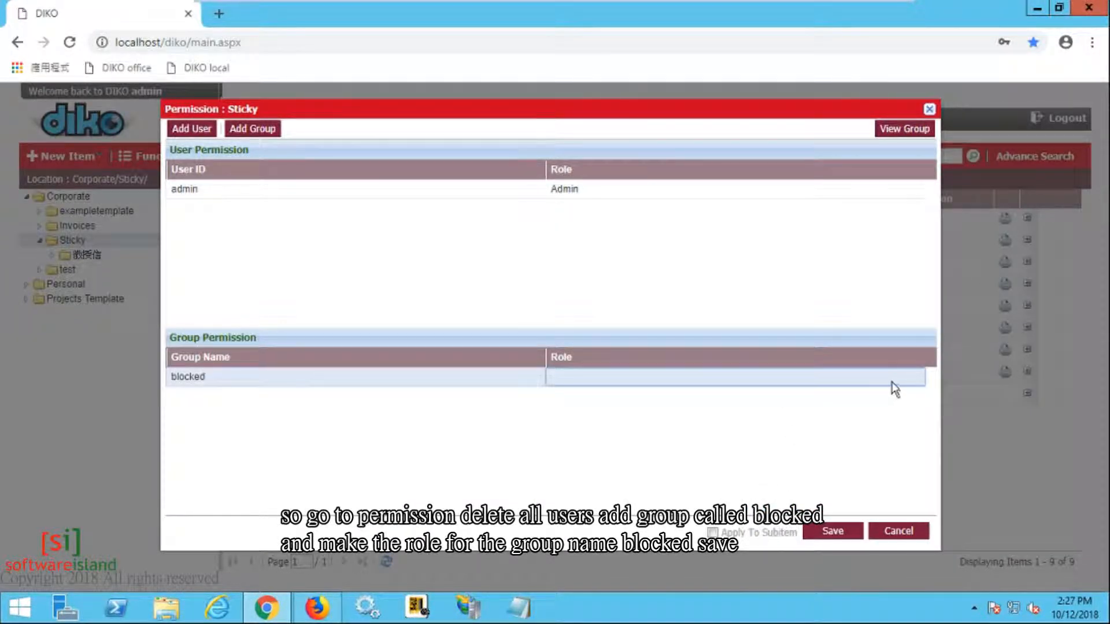
click(920, 378)
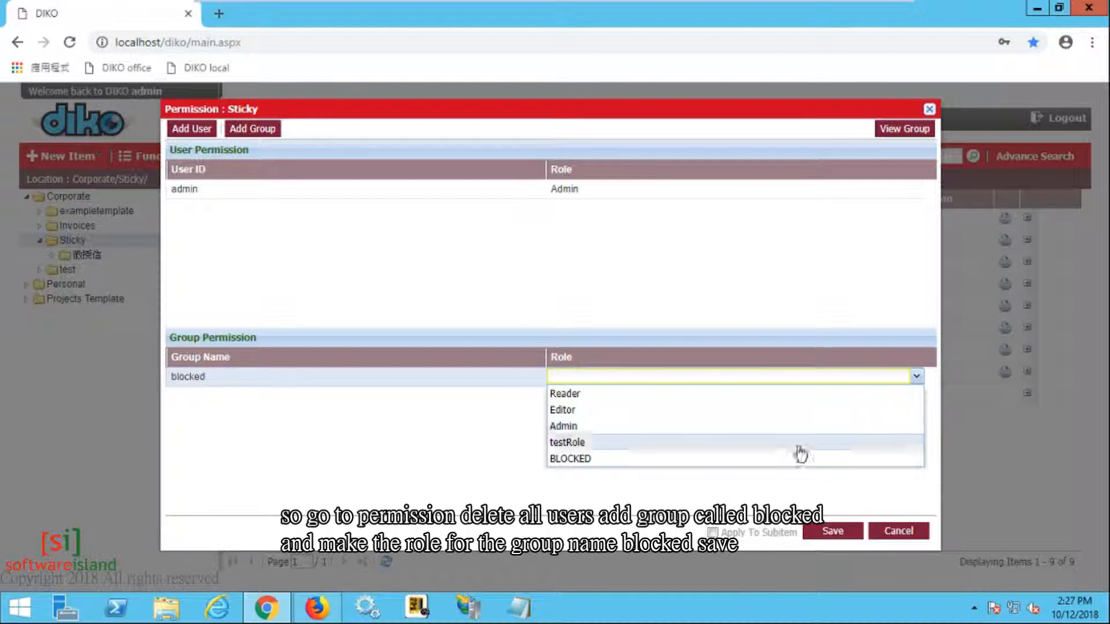
click(798, 459)
click(833, 531)
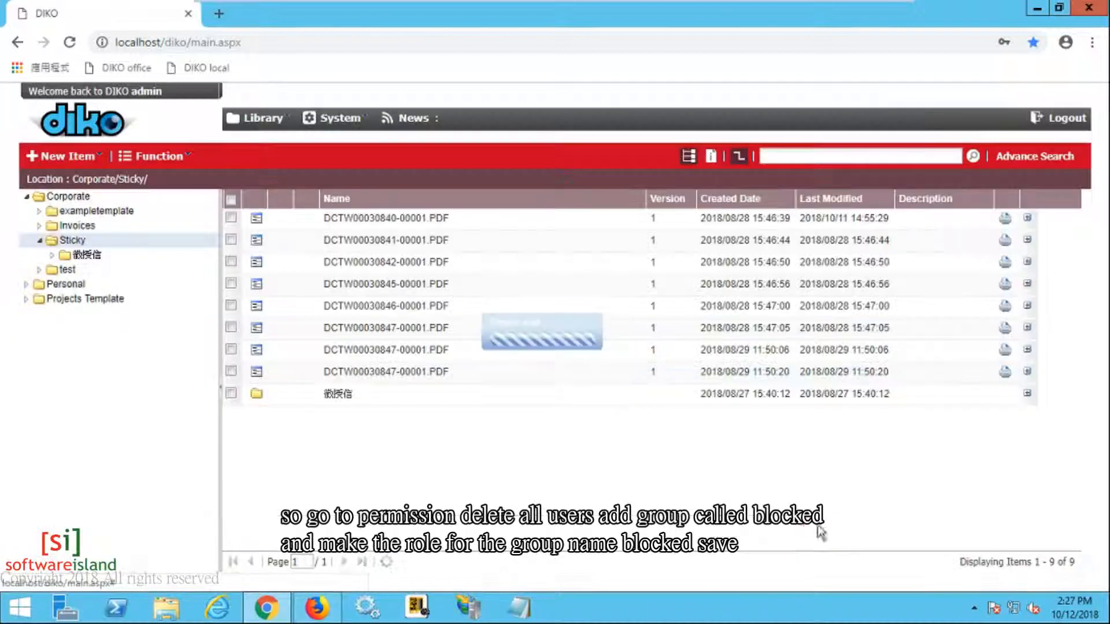
click(317, 607)
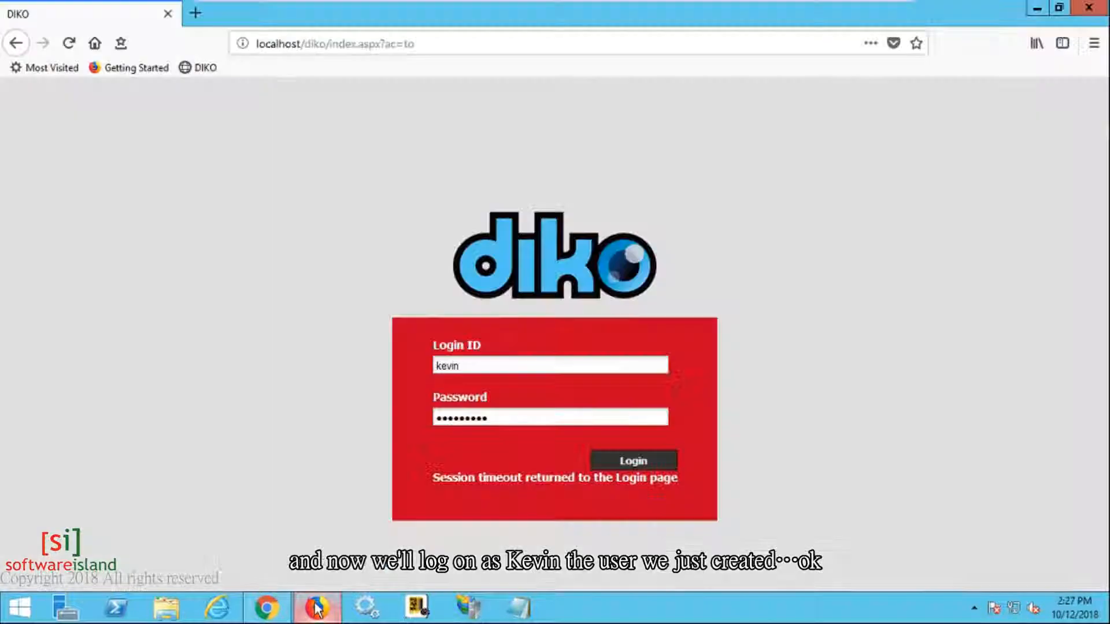
Step: Log in as the restricted user, replace the expired password, and refresh the Corporate listing
click(622, 462)
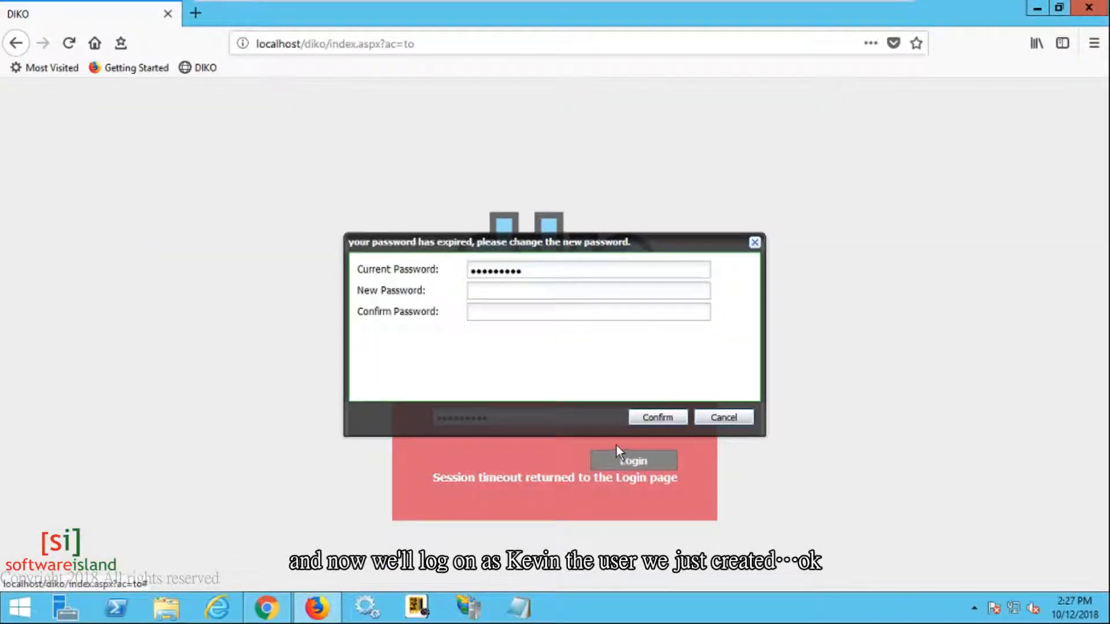
click(568, 291)
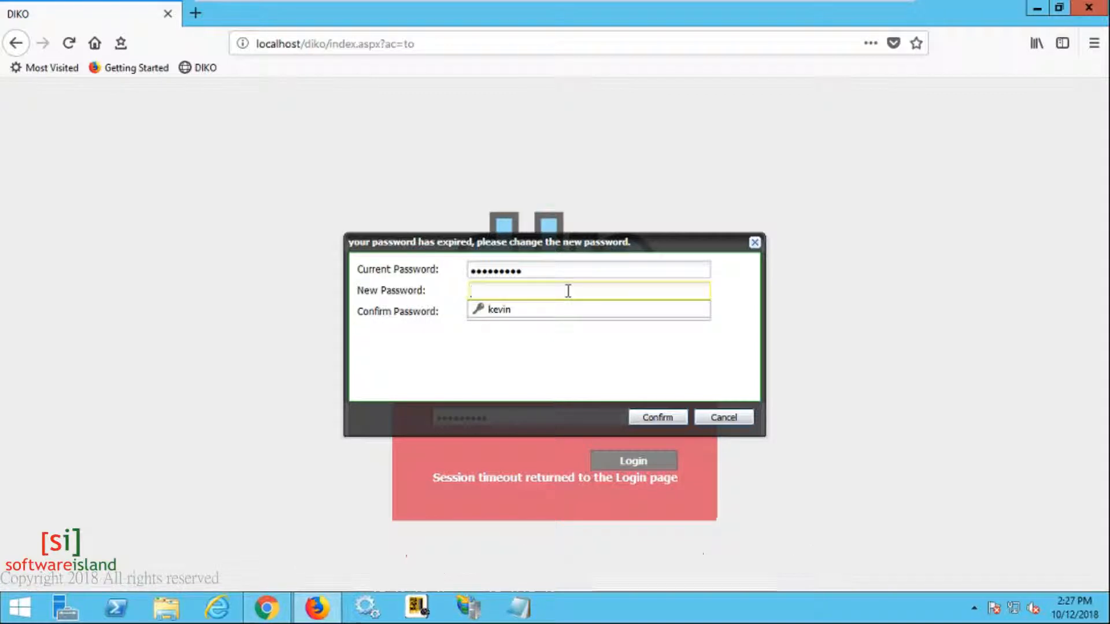
click(559, 307)
click(559, 312)
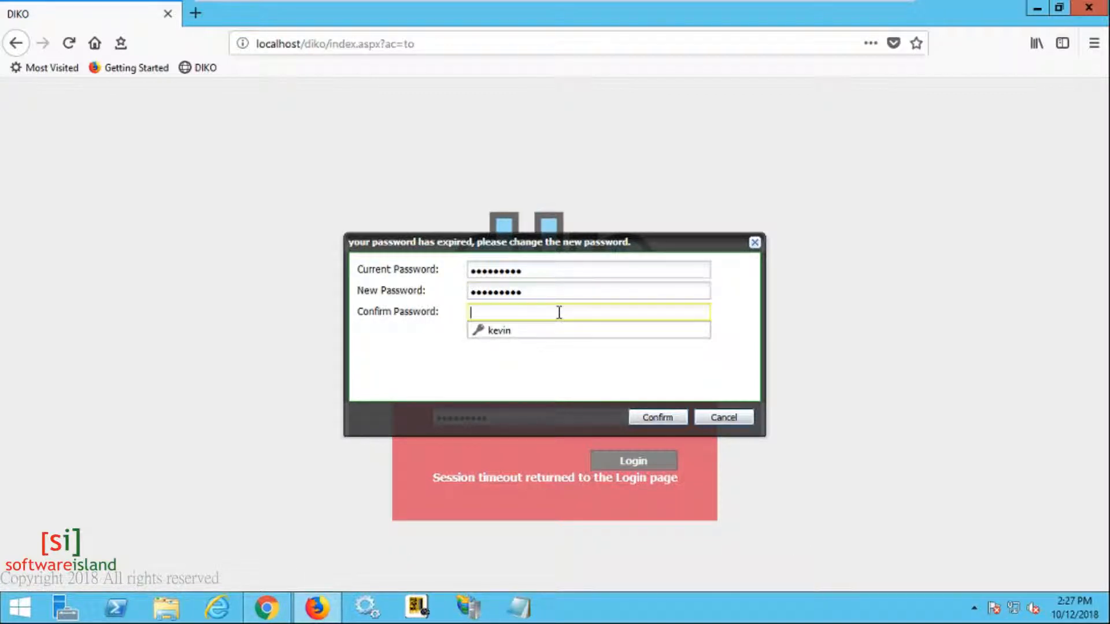
click(554, 331)
click(659, 418)
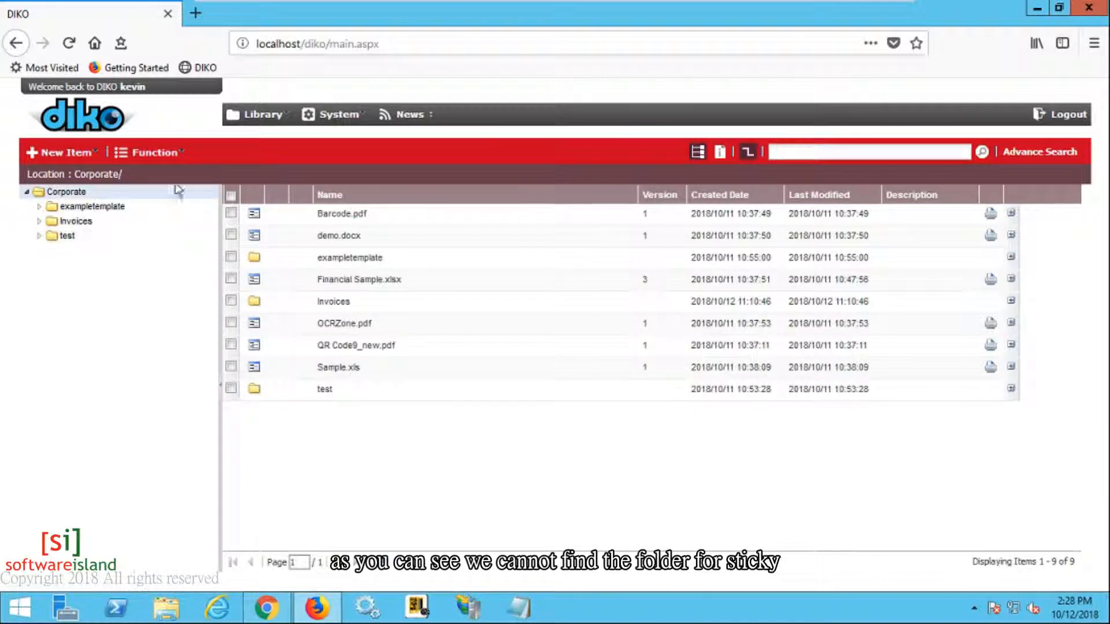
click(74, 194)
click(80, 193)
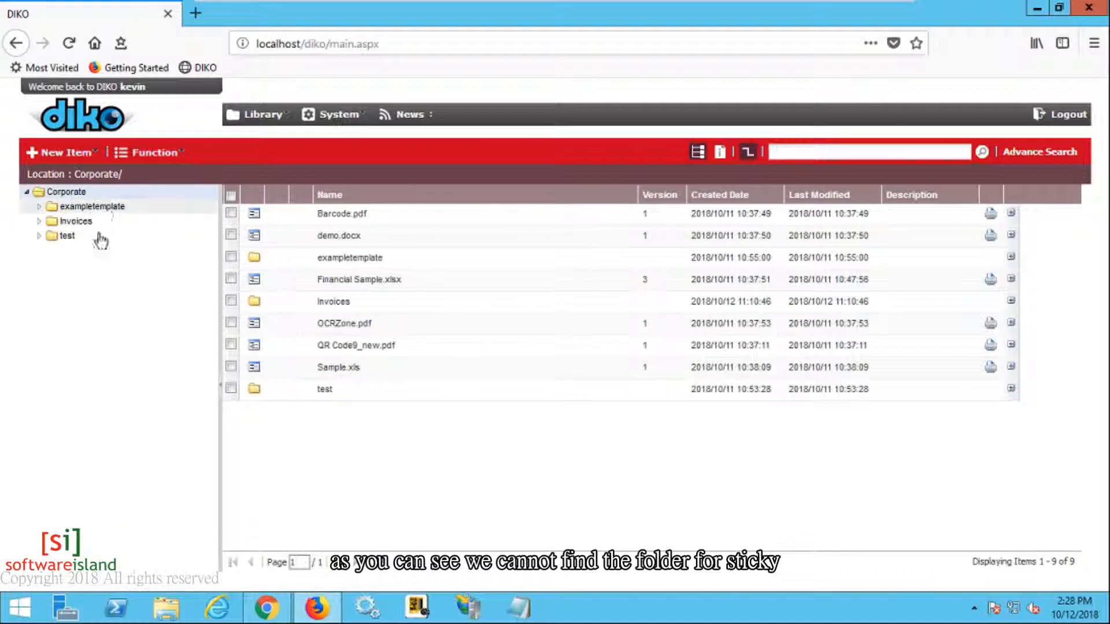
Step: Back in the admin session, delete the blocked group from Sticky's permissions
click(267, 610)
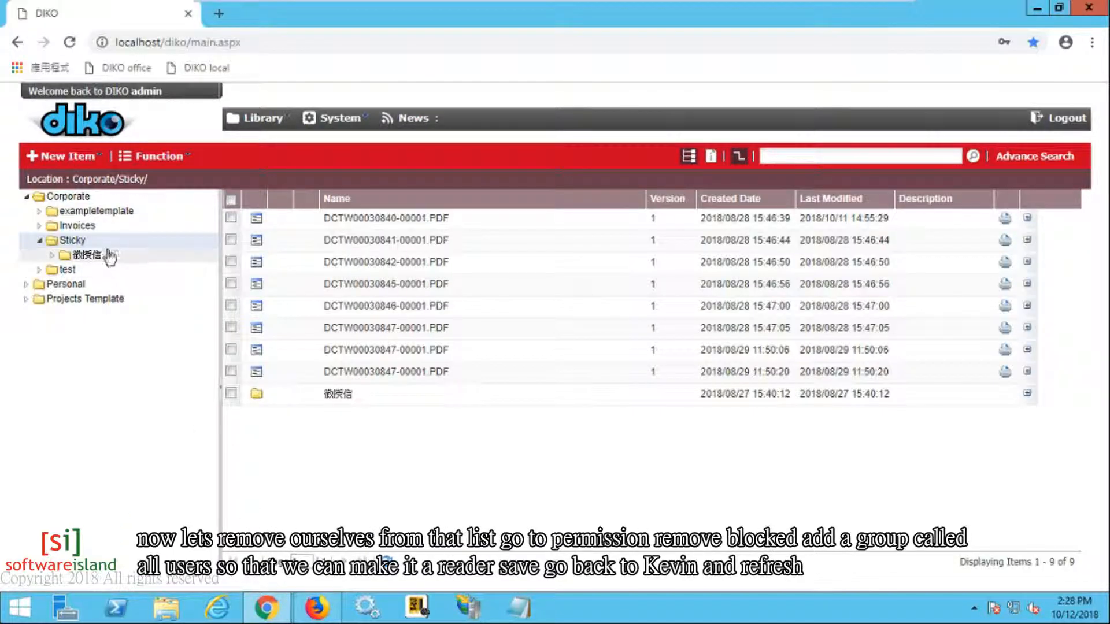
right_click(113, 246)
click(145, 296)
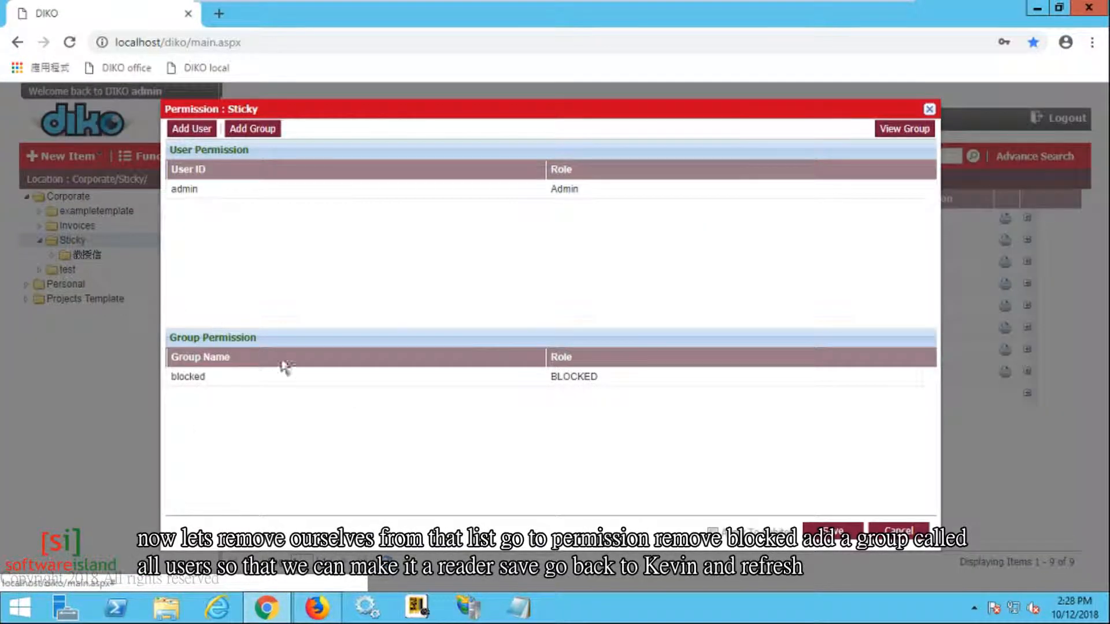
right_click(294, 382)
click(307, 400)
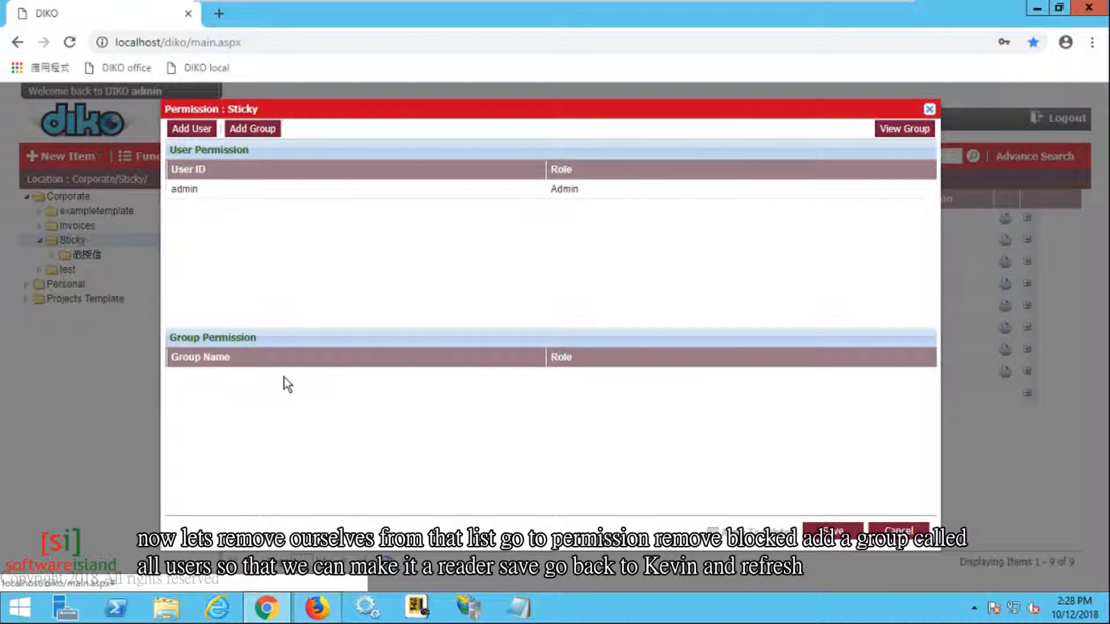
Step: Add All Users to the Sticky folder with the Reader role and save
click(250, 133)
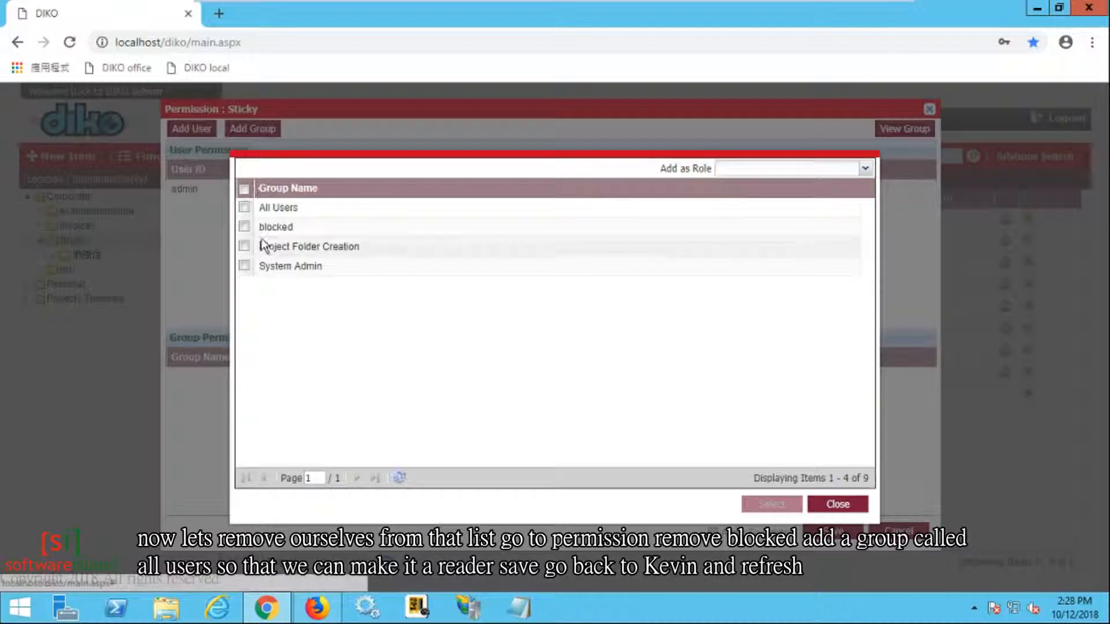
click(244, 208)
click(772, 505)
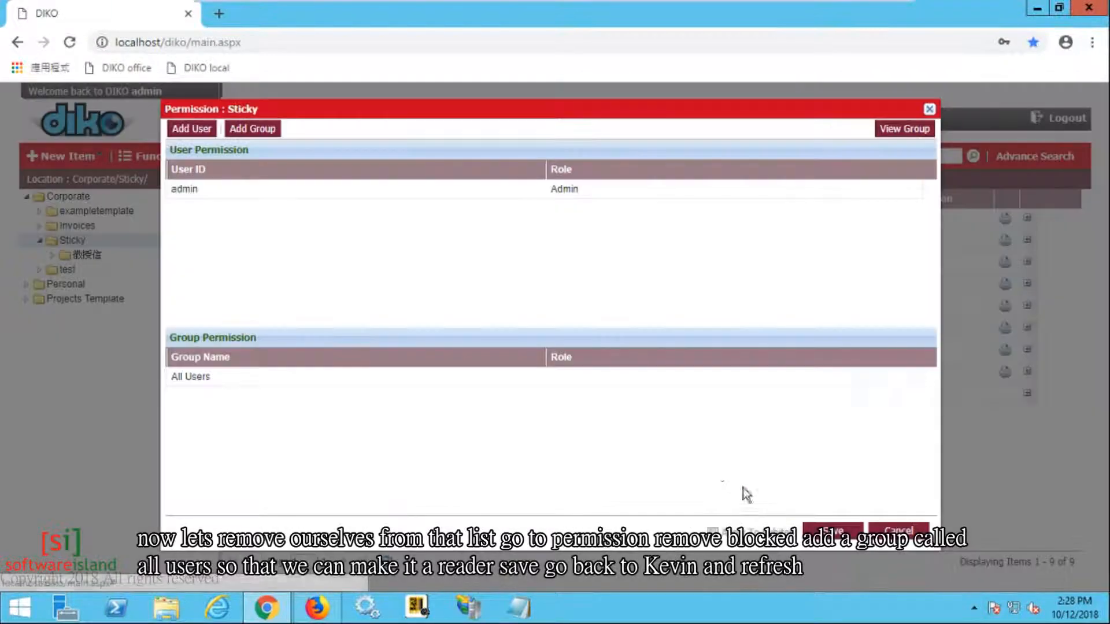
click(580, 383)
click(917, 377)
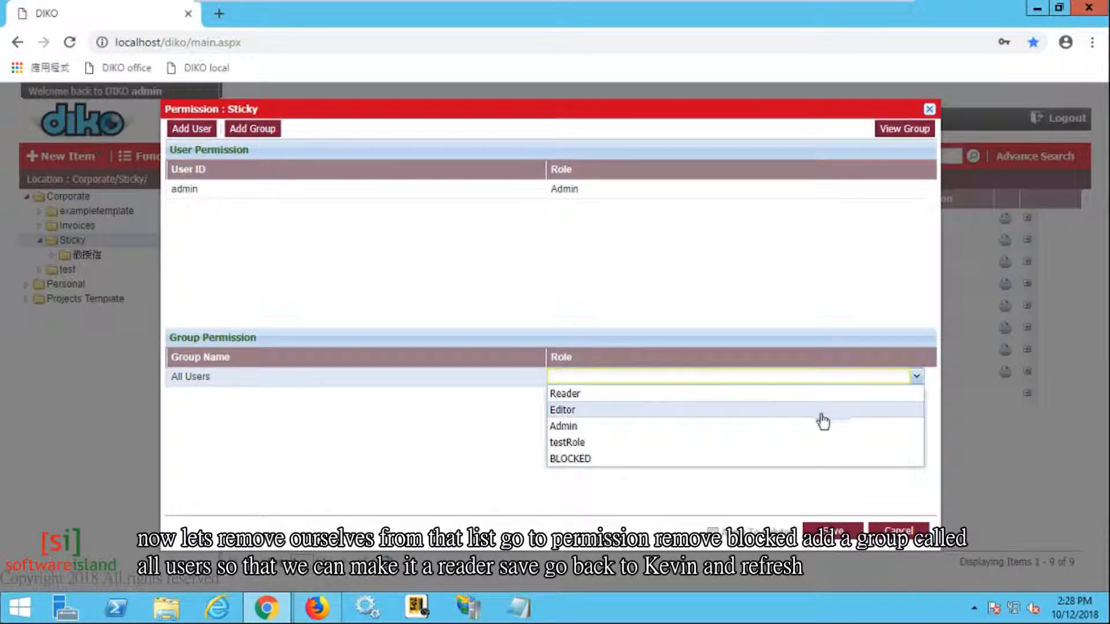
click(823, 394)
click(833, 530)
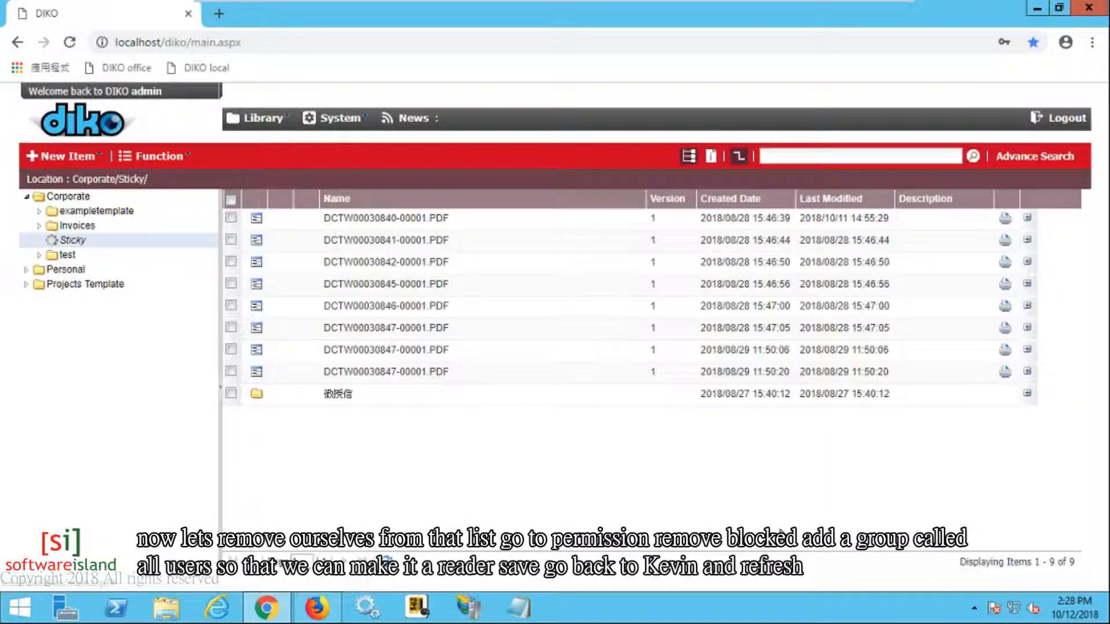
Step: In the restricted user's session, reload the Corporate library and open Sticky
click(317, 607)
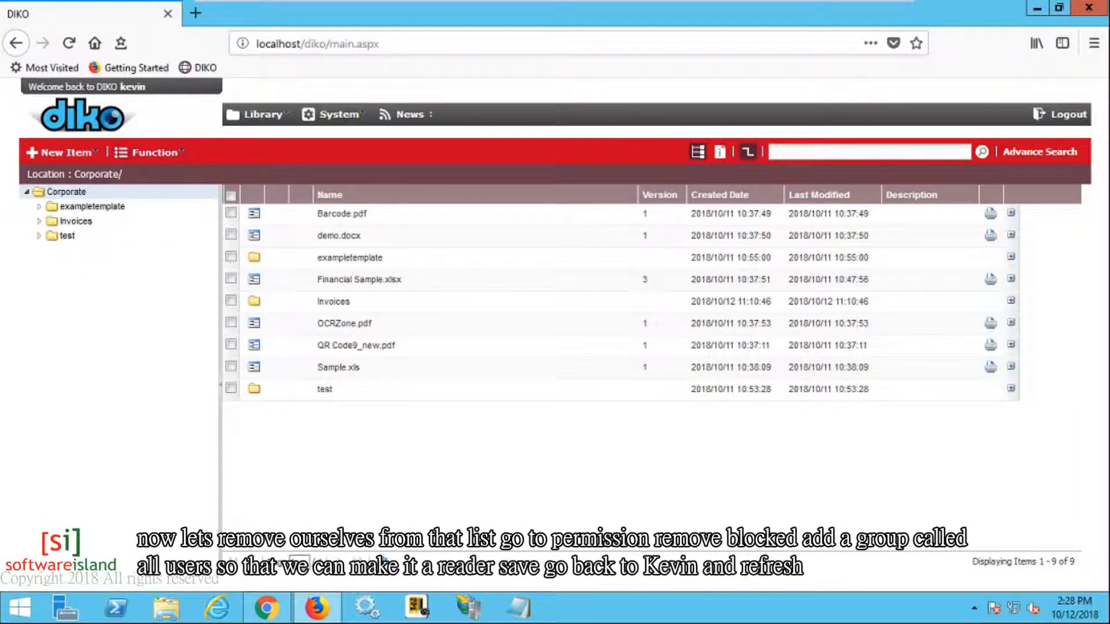
click(260, 134)
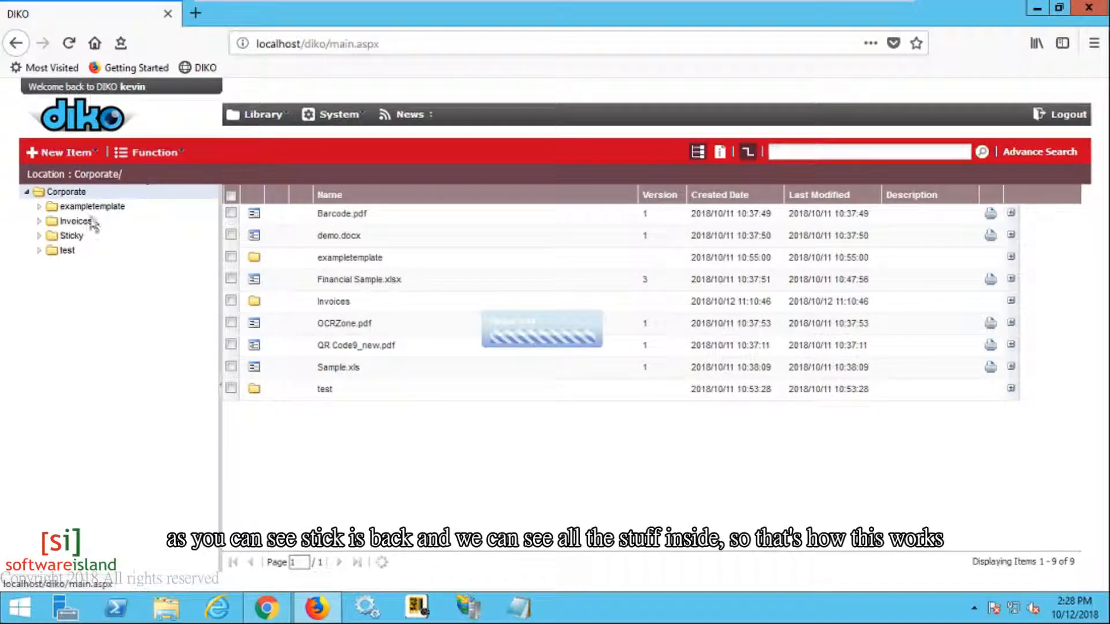
click(69, 236)
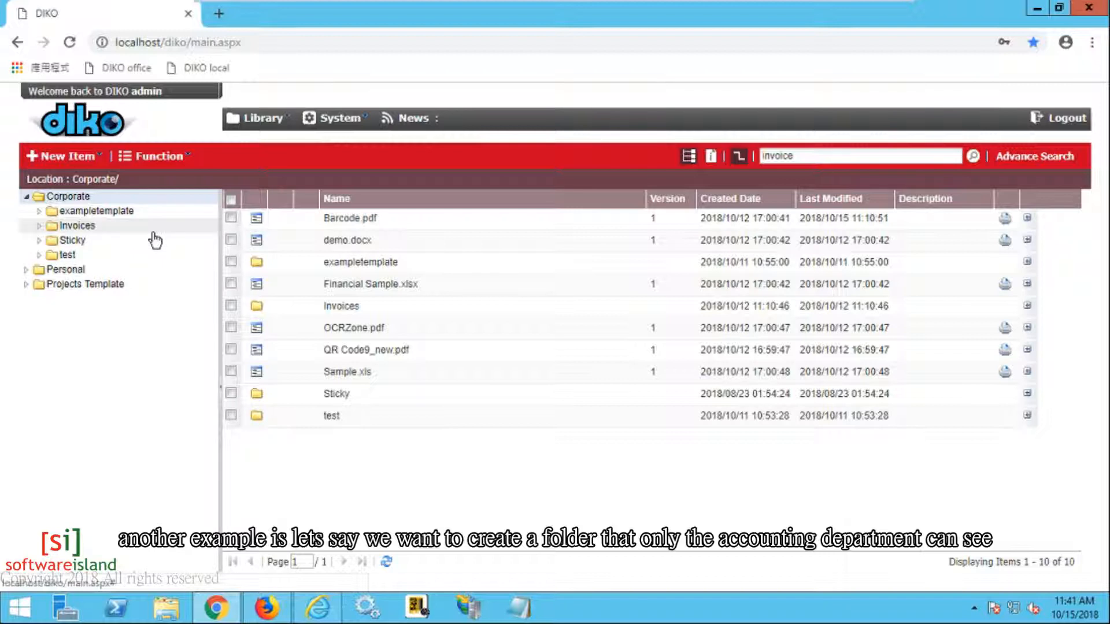
Step: Create a general group named AccountingDept
click(339, 121)
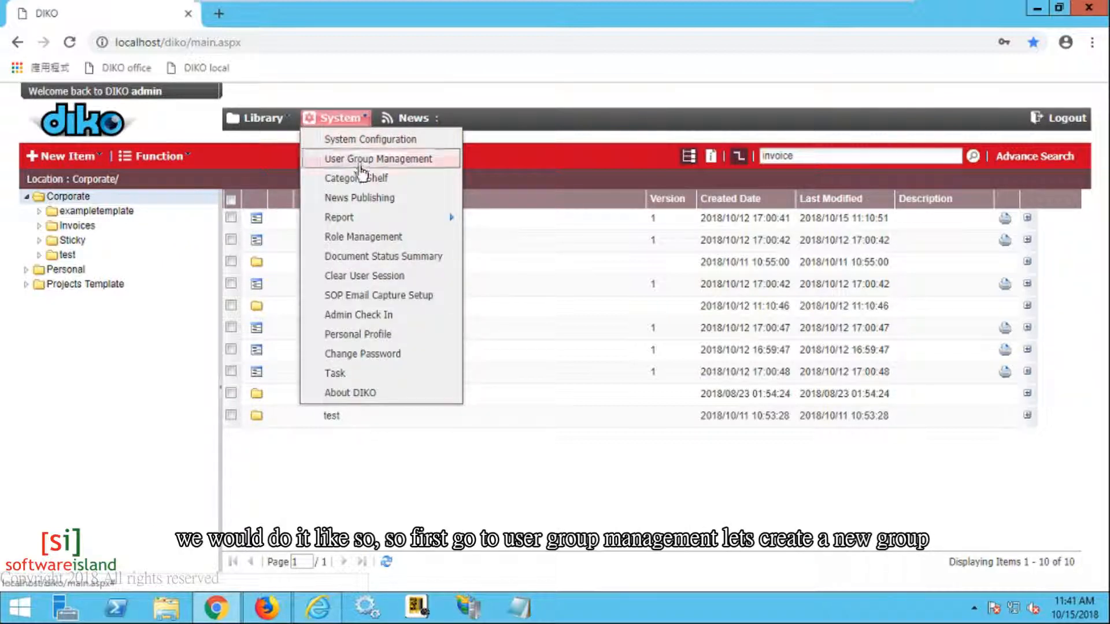
click(398, 160)
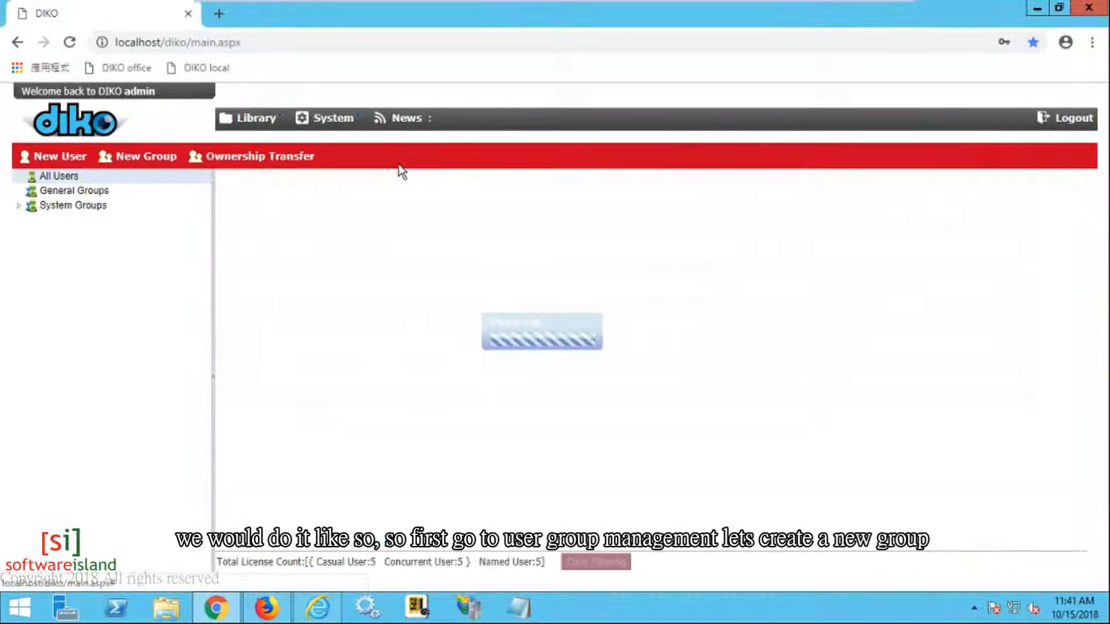
click(140, 162)
click(427, 302)
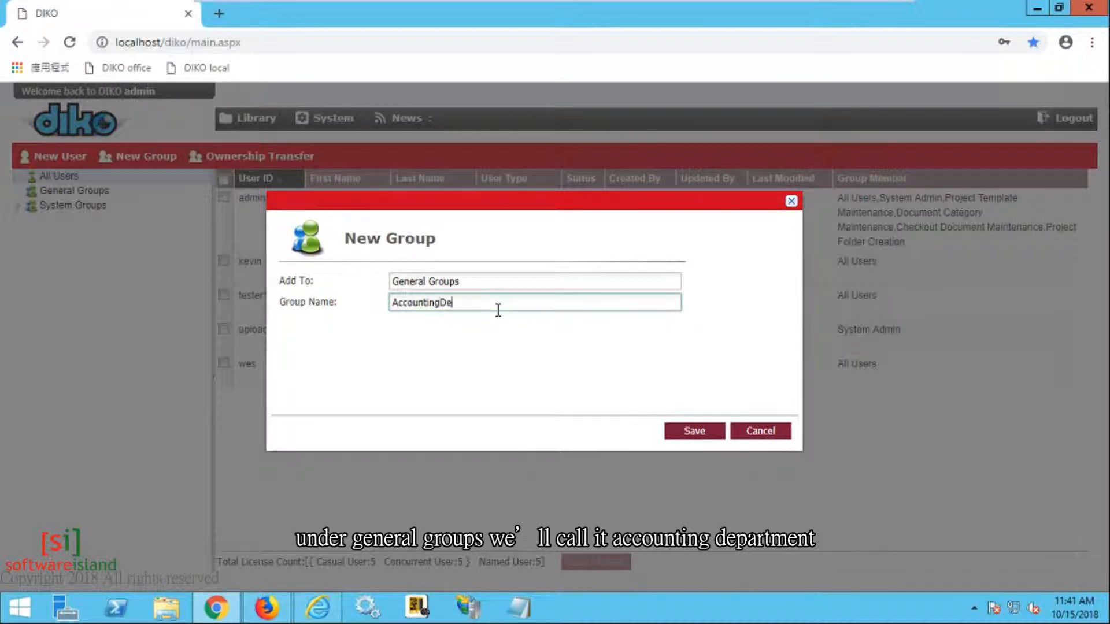
click(694, 431)
click(151, 192)
Step: Drag the test user from All Users into the AccountingDept group
click(127, 206)
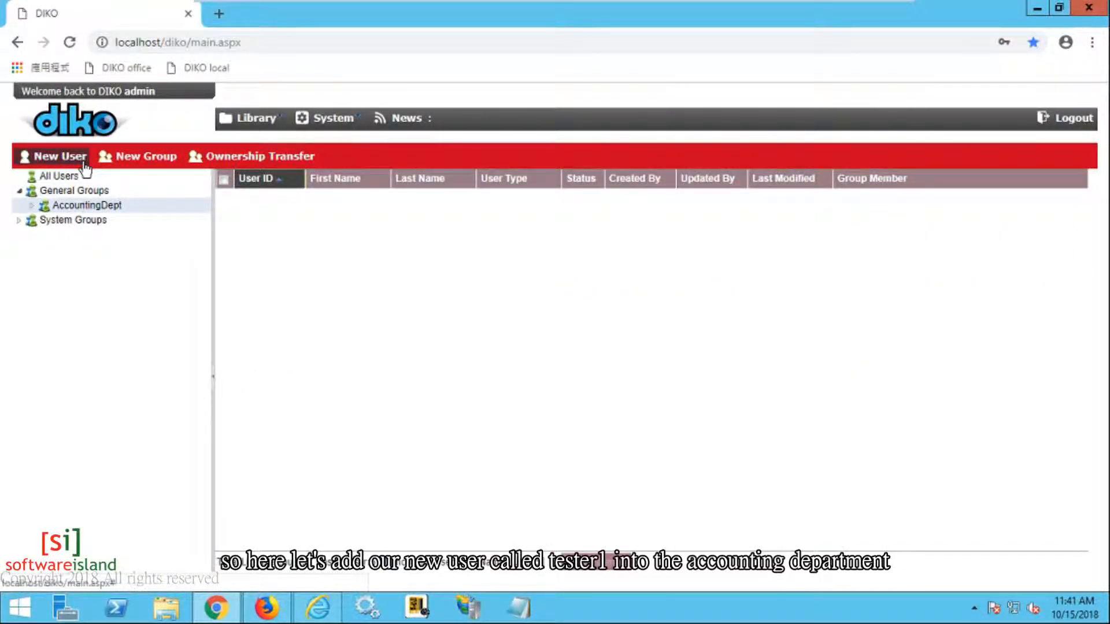
click(65, 177)
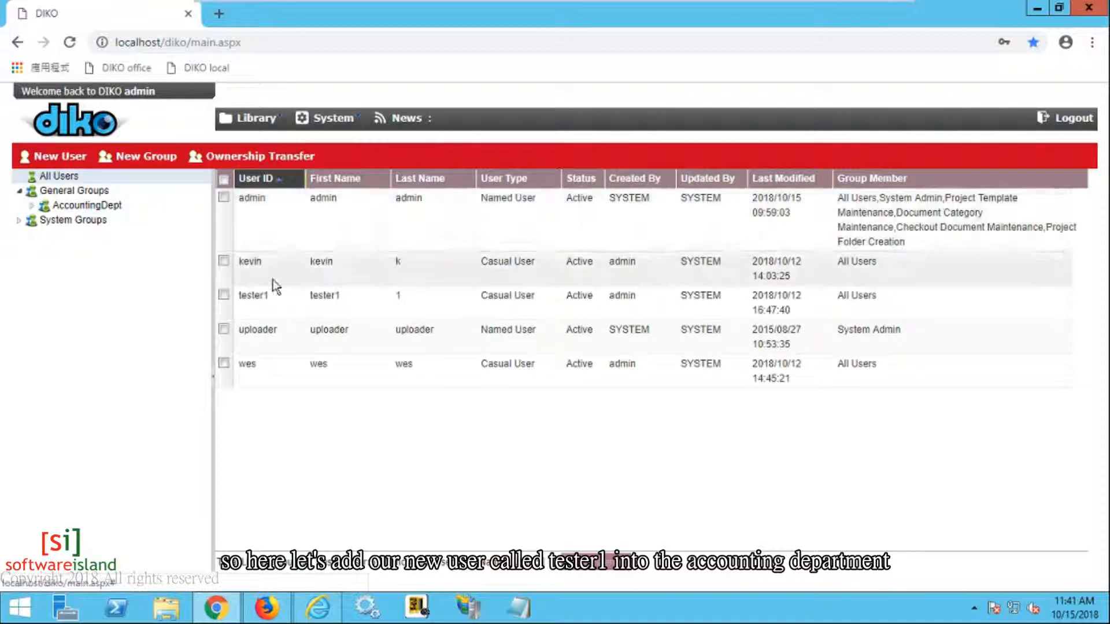
click(279, 301)
drag(279, 302, 127, 213)
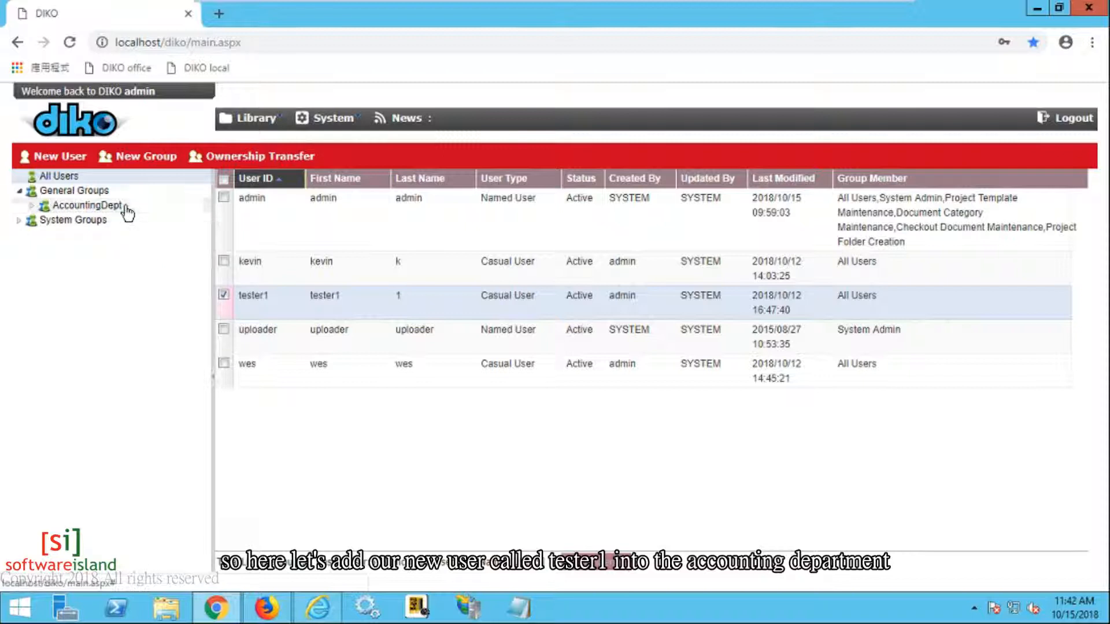
click(340, 124)
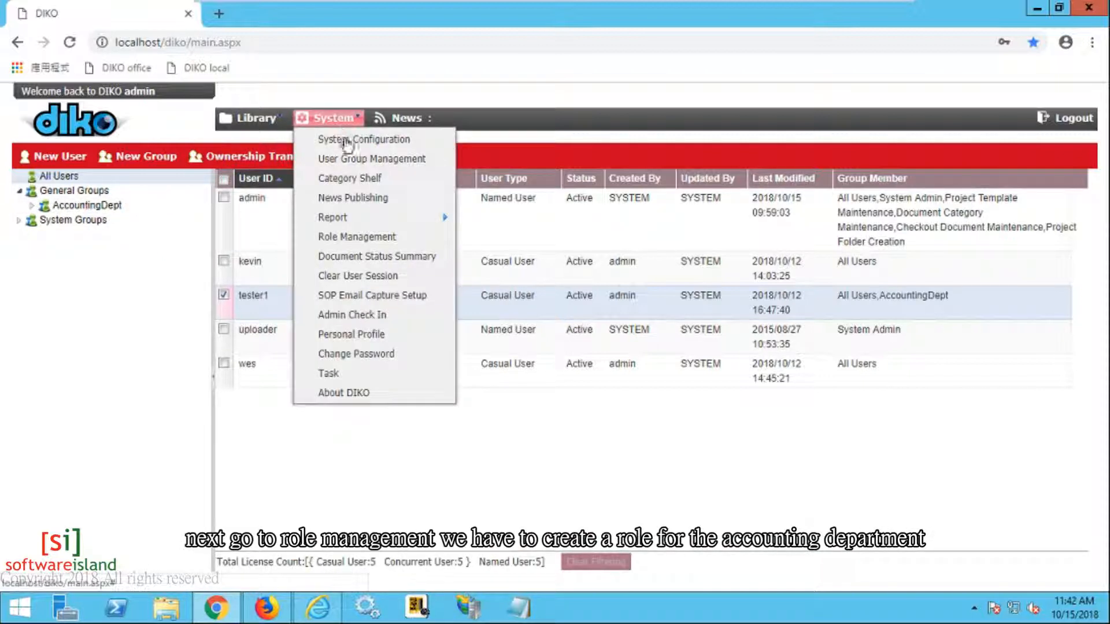
Step: Create an Accountants role with Select All permissions and save it
click(373, 240)
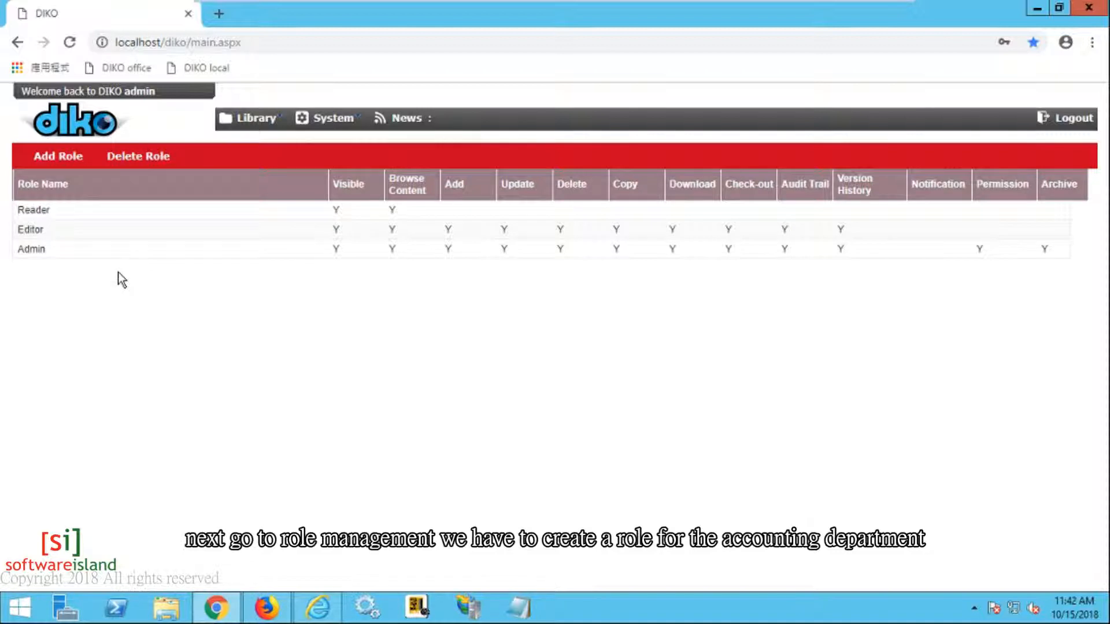
click(65, 159)
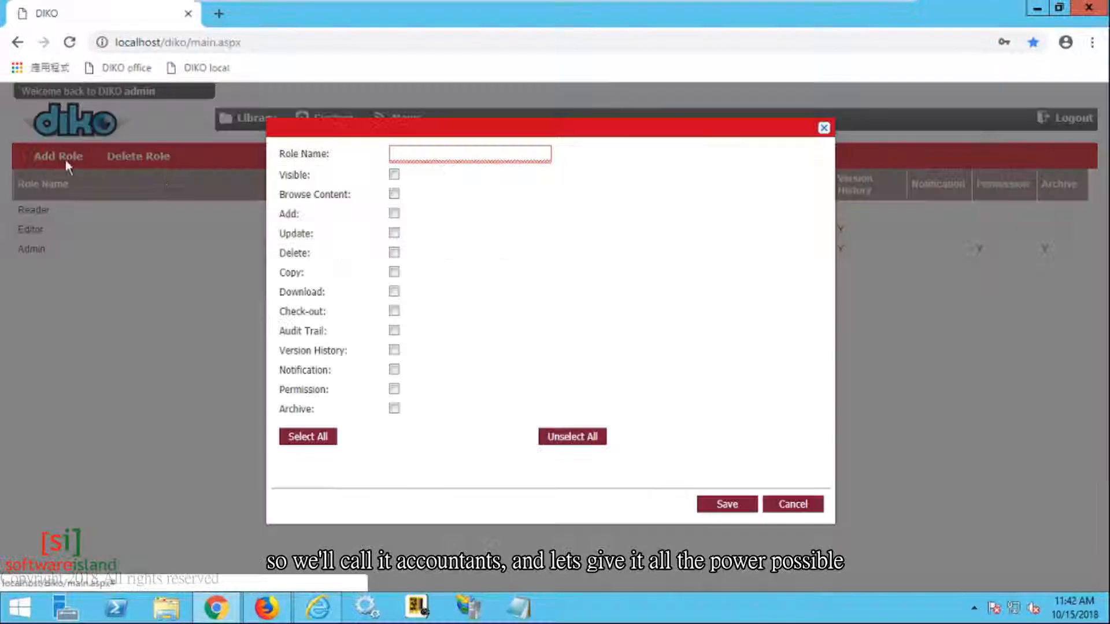
text(Acc)
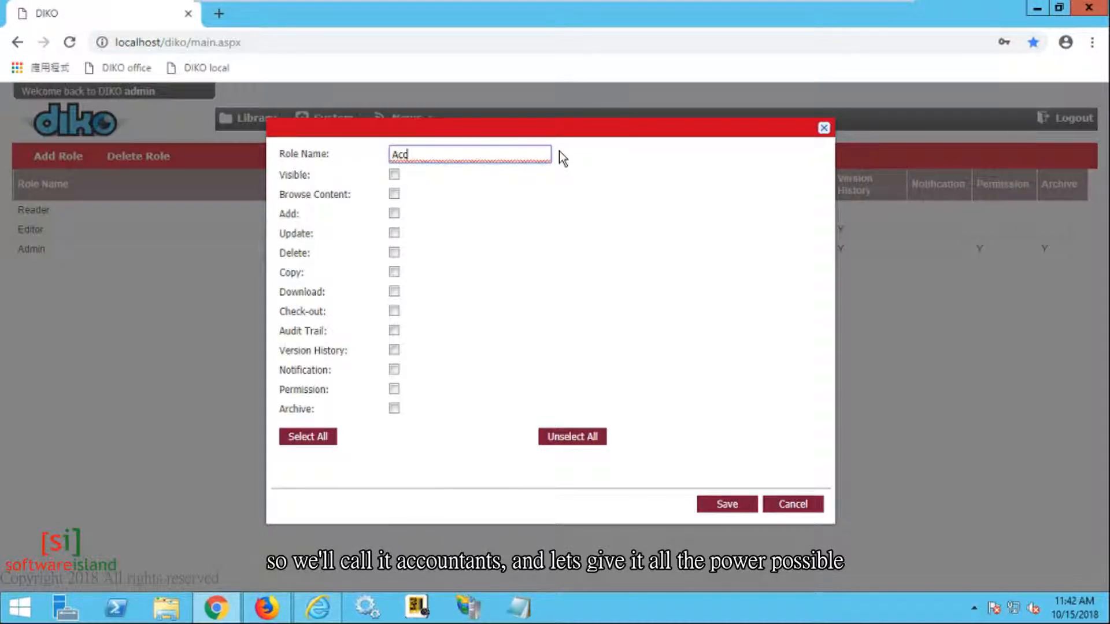
text(ountants)
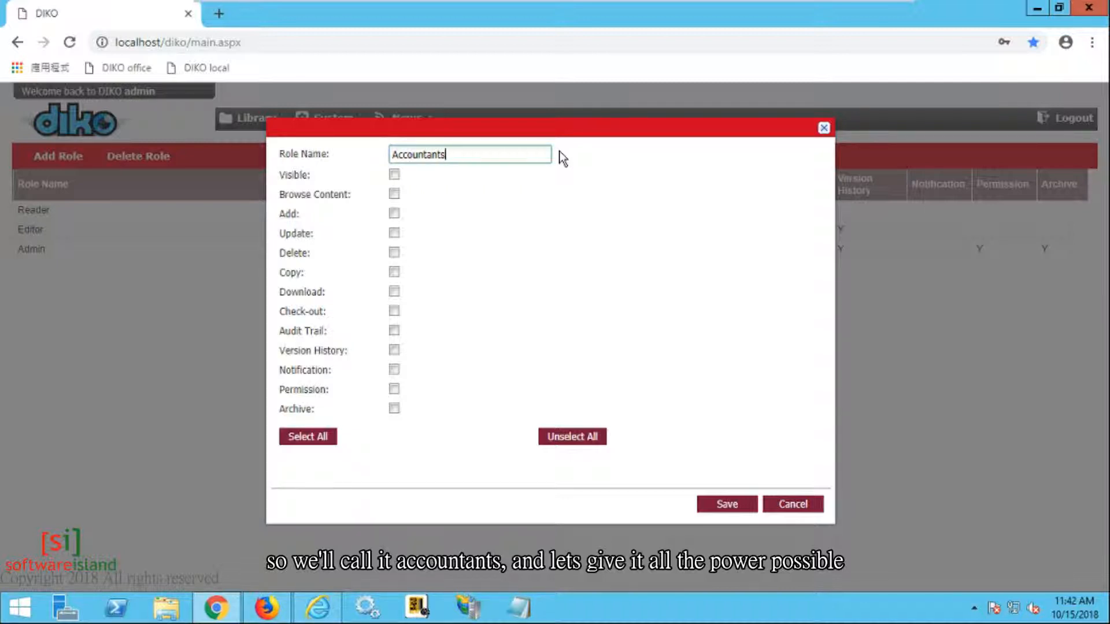
click(317, 437)
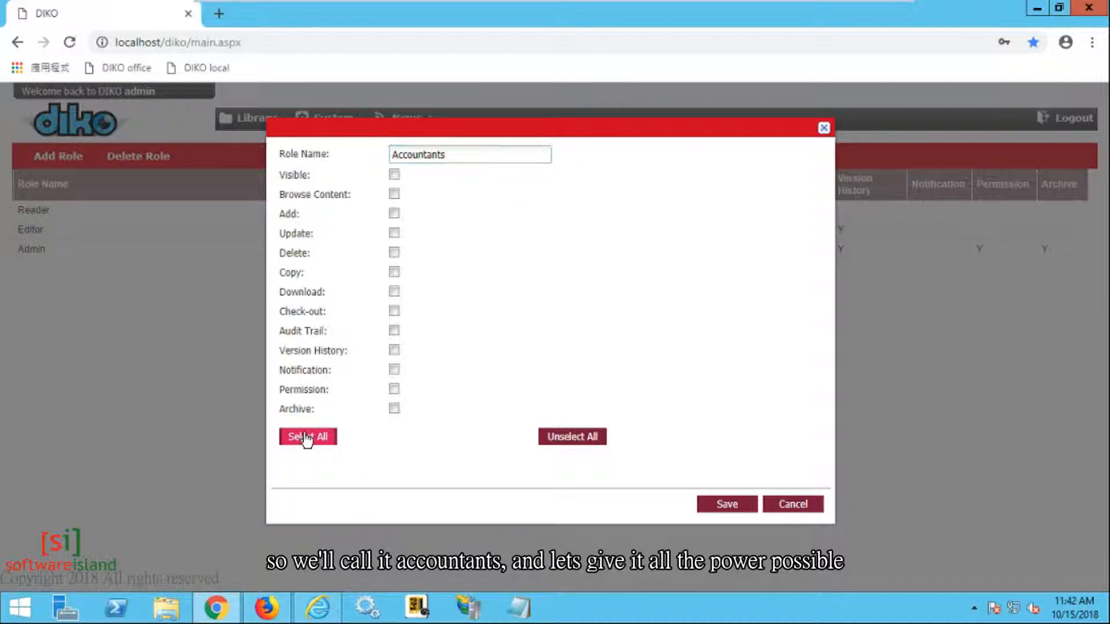
click(717, 506)
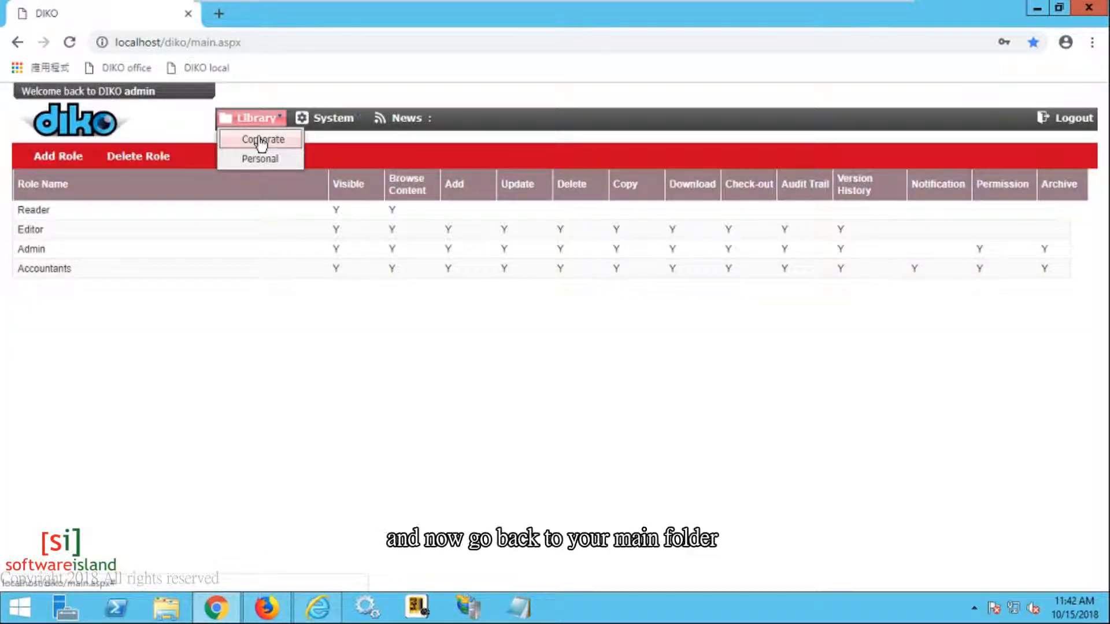
Step: Add a new folder named AccountingStuff to the Corporate library and save it
click(261, 140)
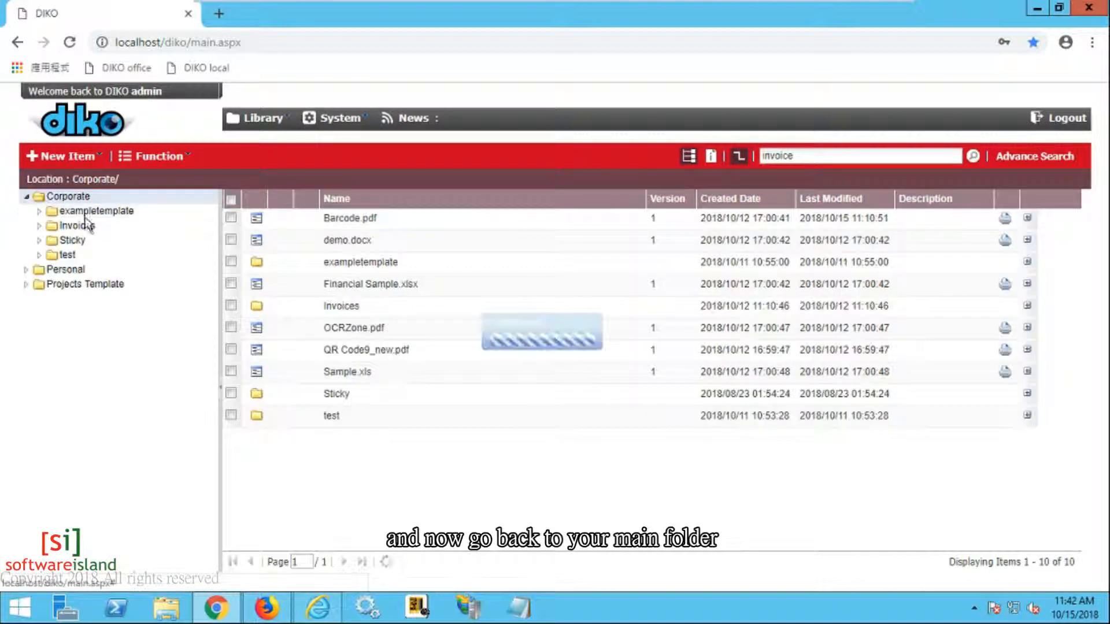
mouse_move(96, 166)
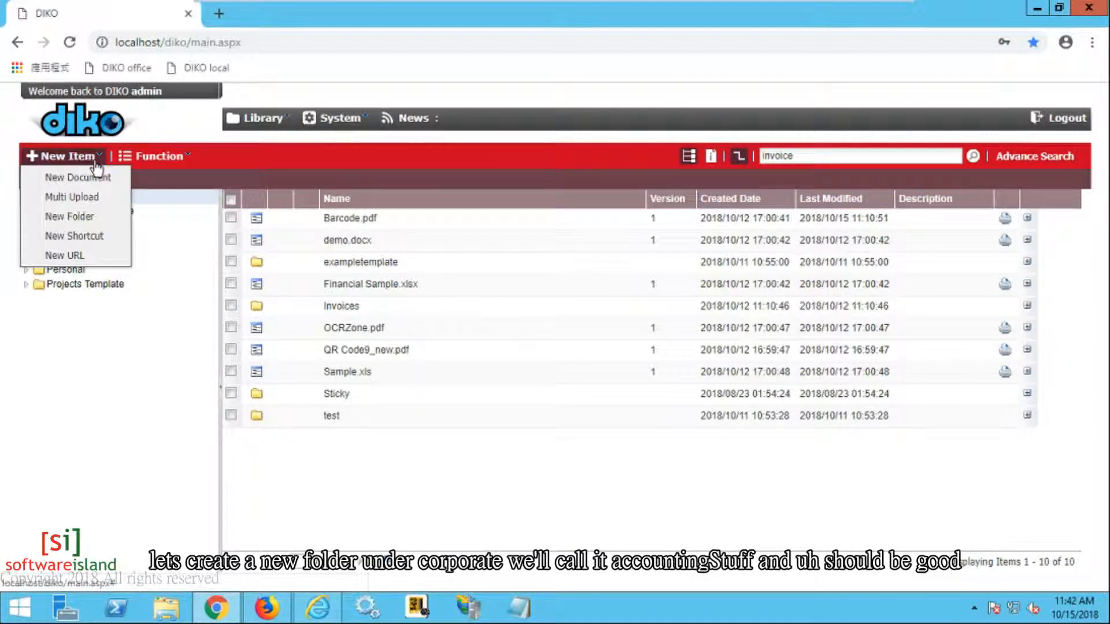
click(101, 220)
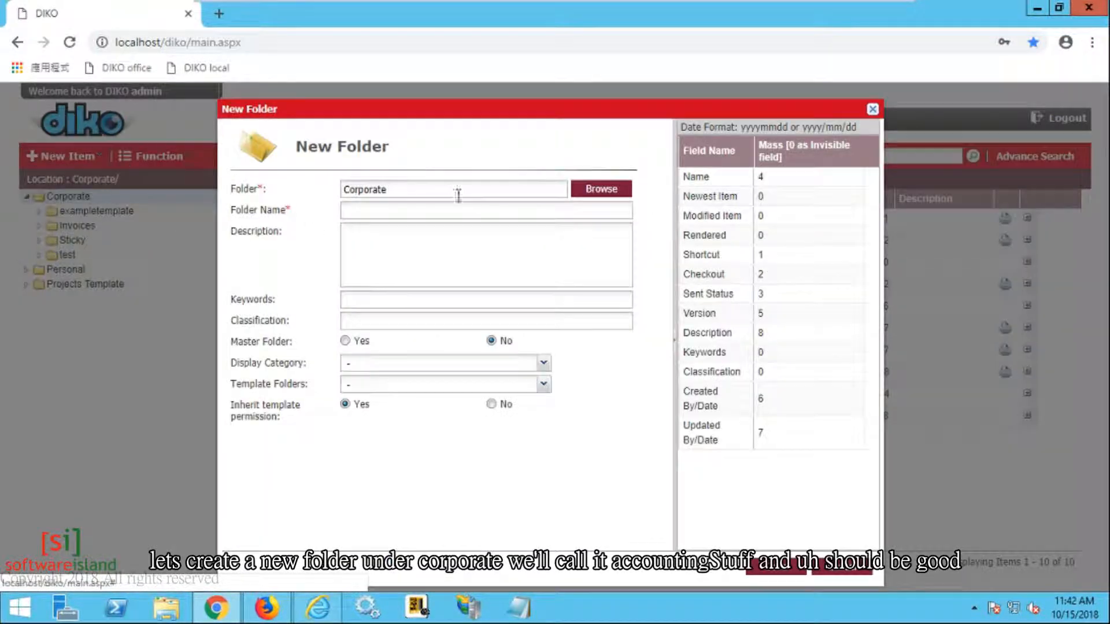
click(425, 207)
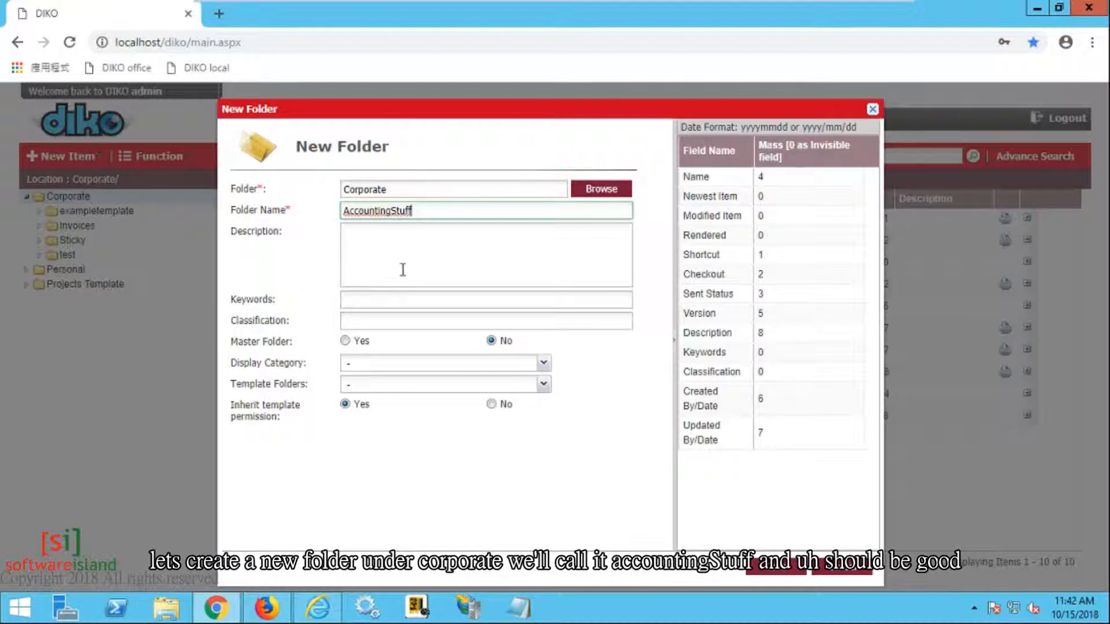
click(771, 569)
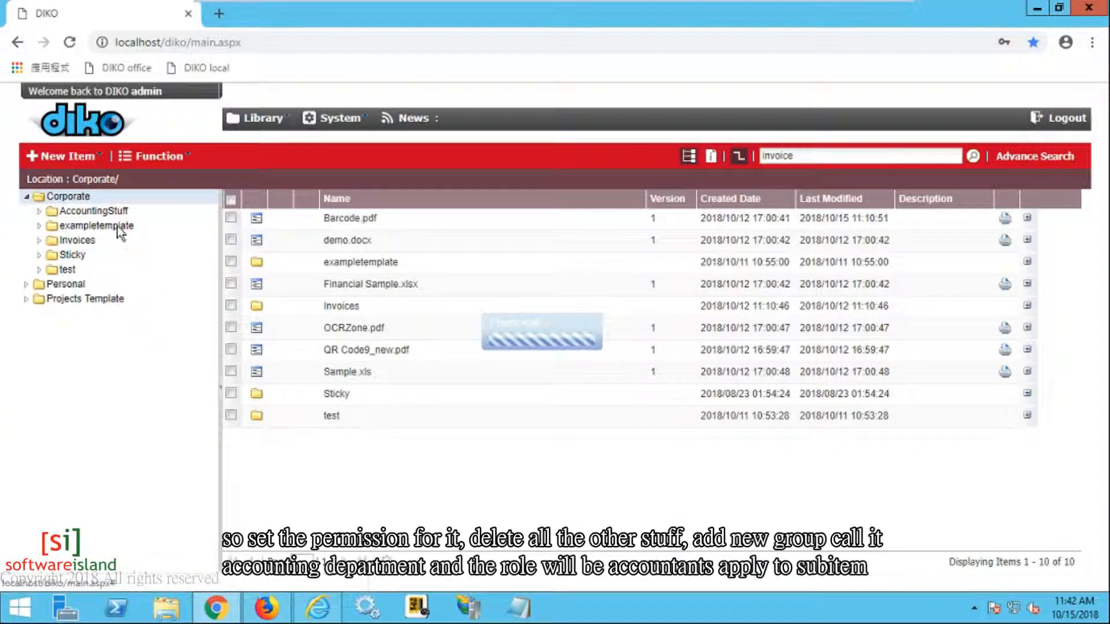
Step: Remove the System Admin, Project Folder Creation and All Users groups from AccountingStuff's permissions
click(103, 213)
right_click(103, 213)
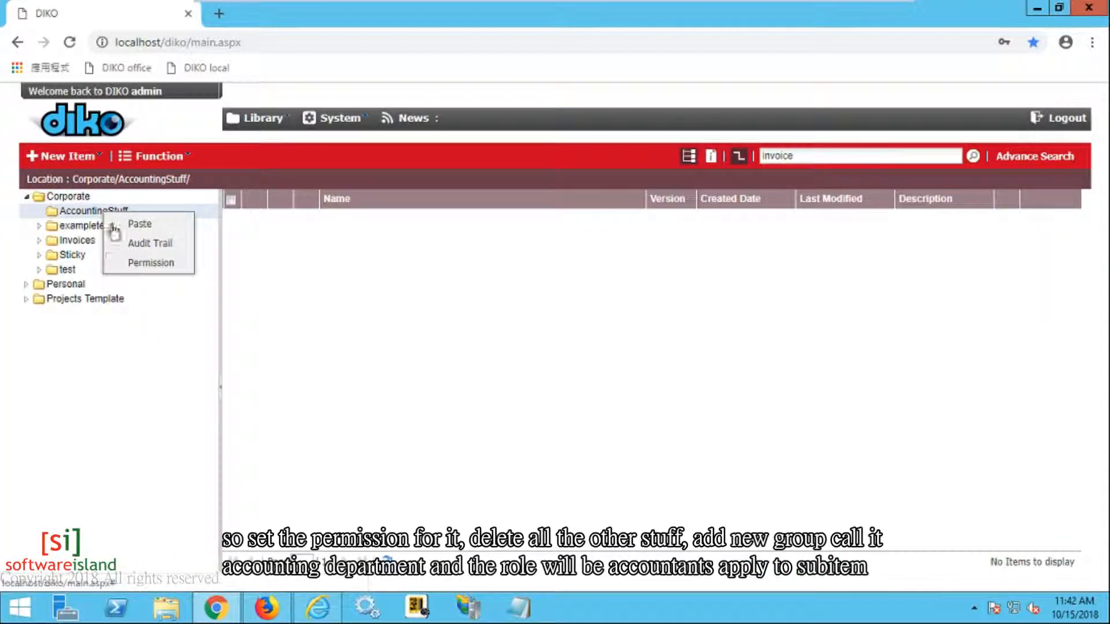
click(145, 264)
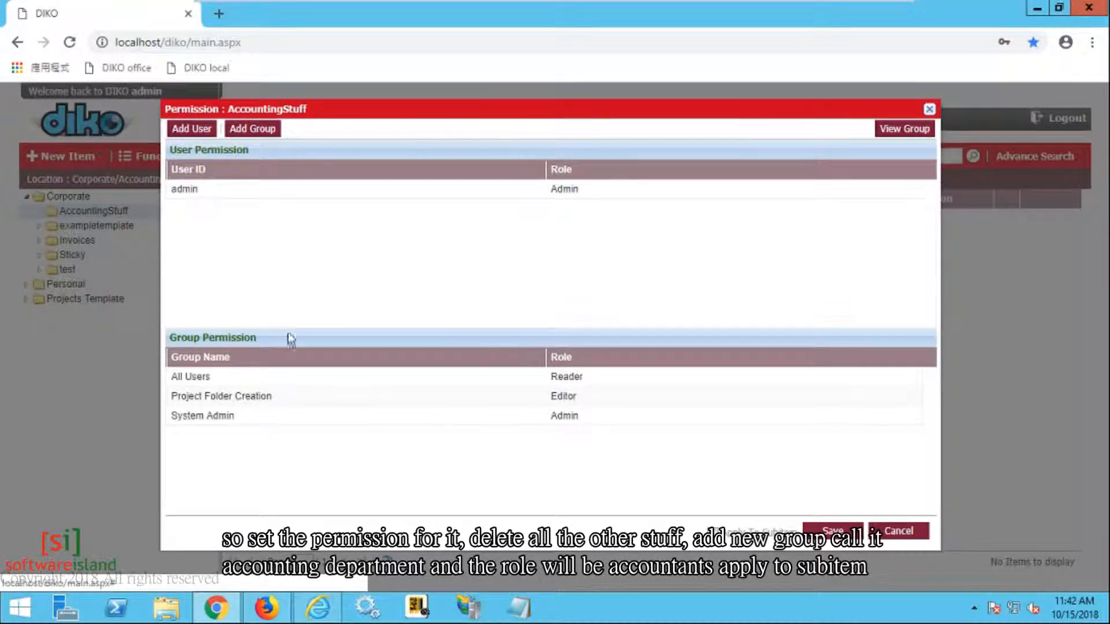
right_click(398, 415)
click(431, 426)
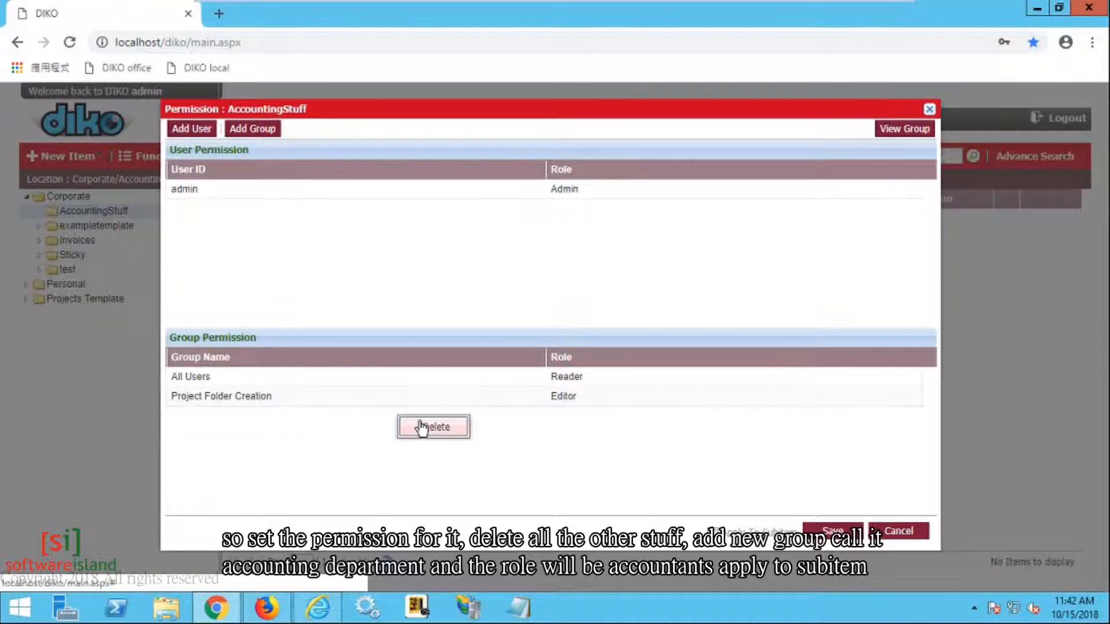
right_click(362, 401)
click(395, 417)
right_click(328, 385)
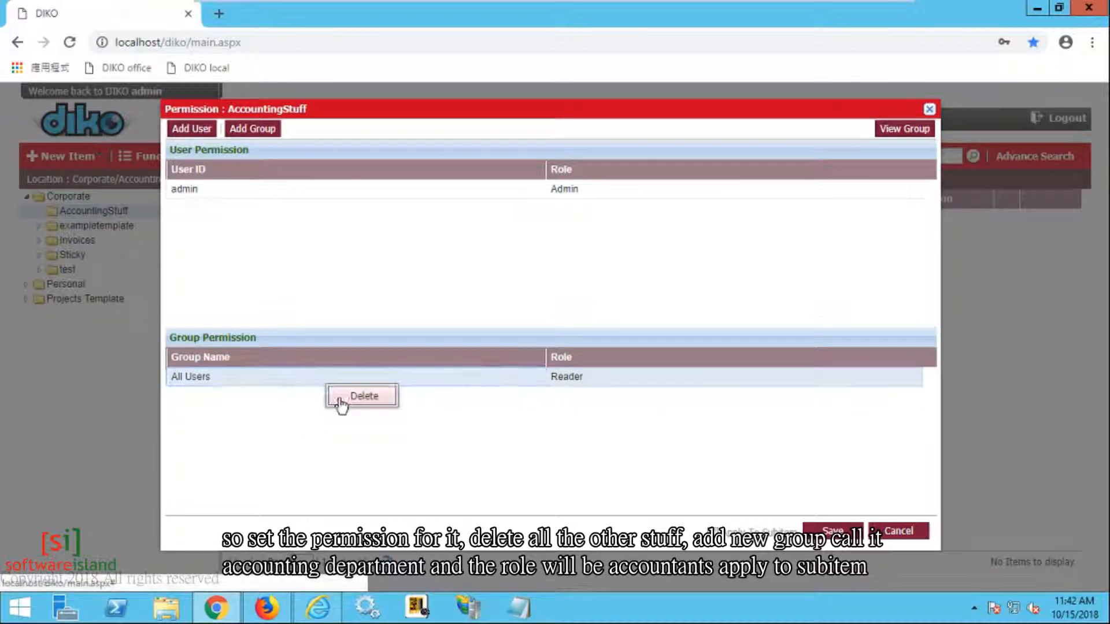
click(344, 398)
Step: Add the AccountingDept group with the Accountants role and save the permissions
click(241, 131)
click(303, 212)
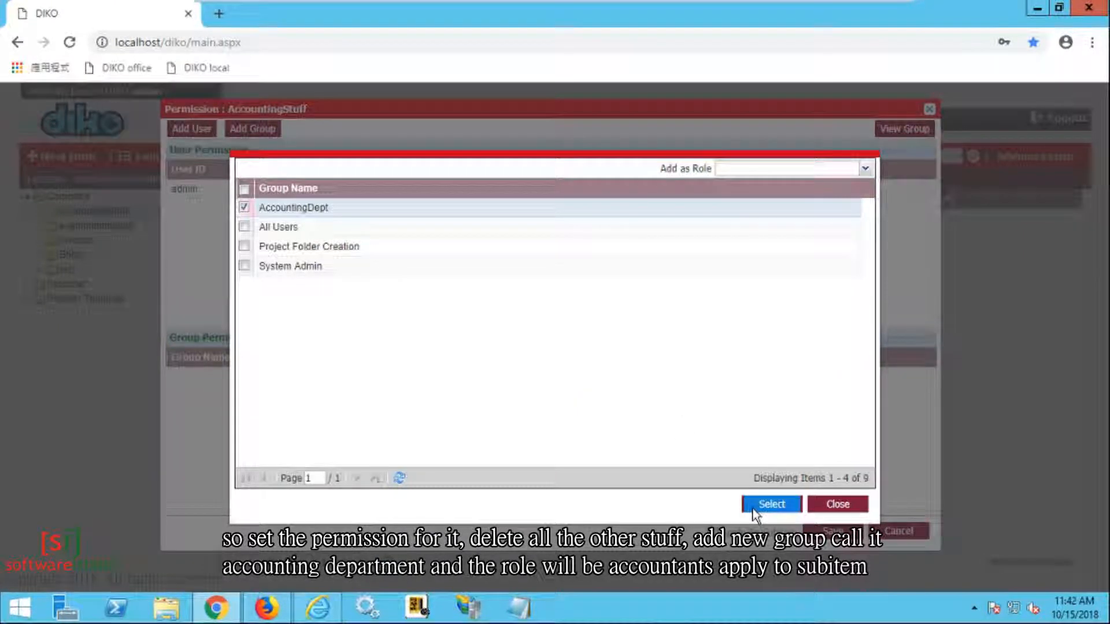
click(761, 507)
click(687, 384)
click(911, 381)
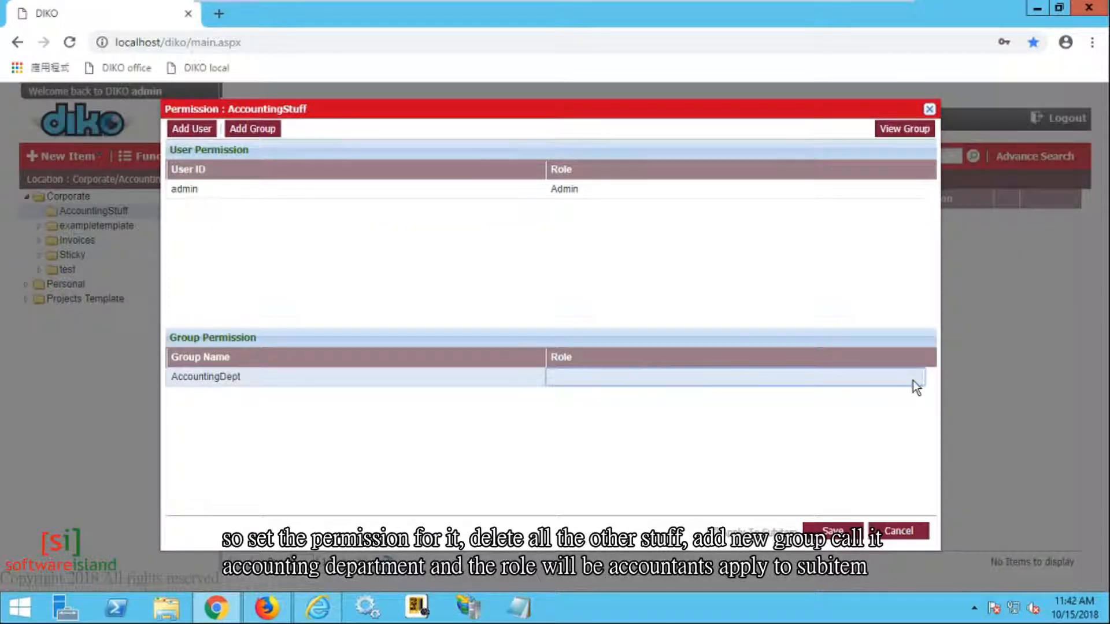
click(917, 377)
click(826, 443)
click(832, 531)
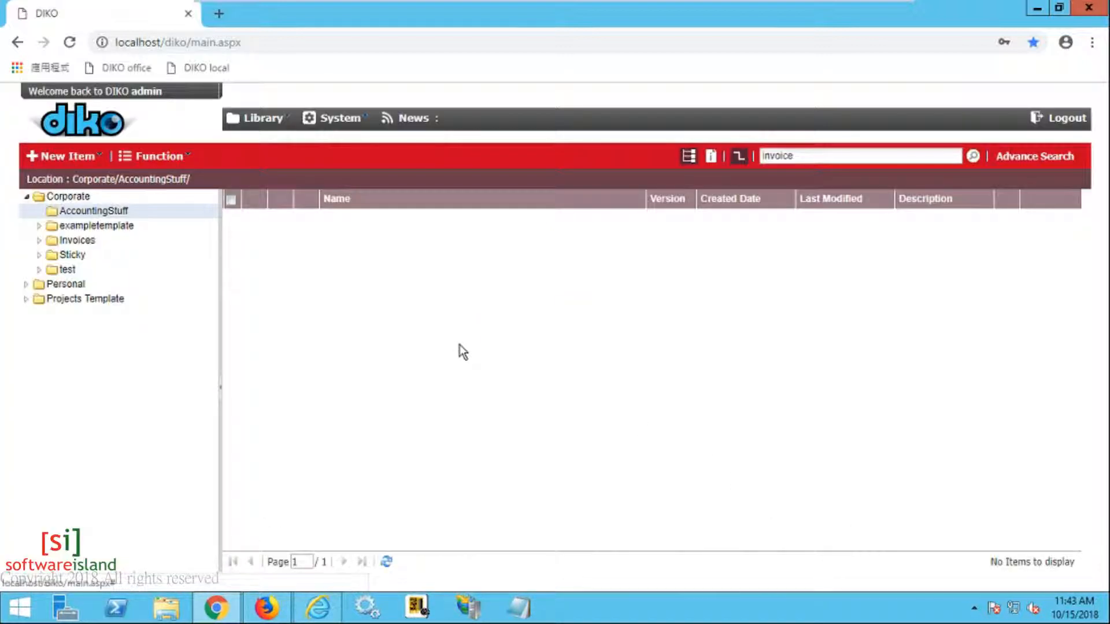
Step: Drag both SampleInvoice.xlsx files from Invoices onto AccountingStuff, confirm the move, and open AccountingStuff
click(101, 241)
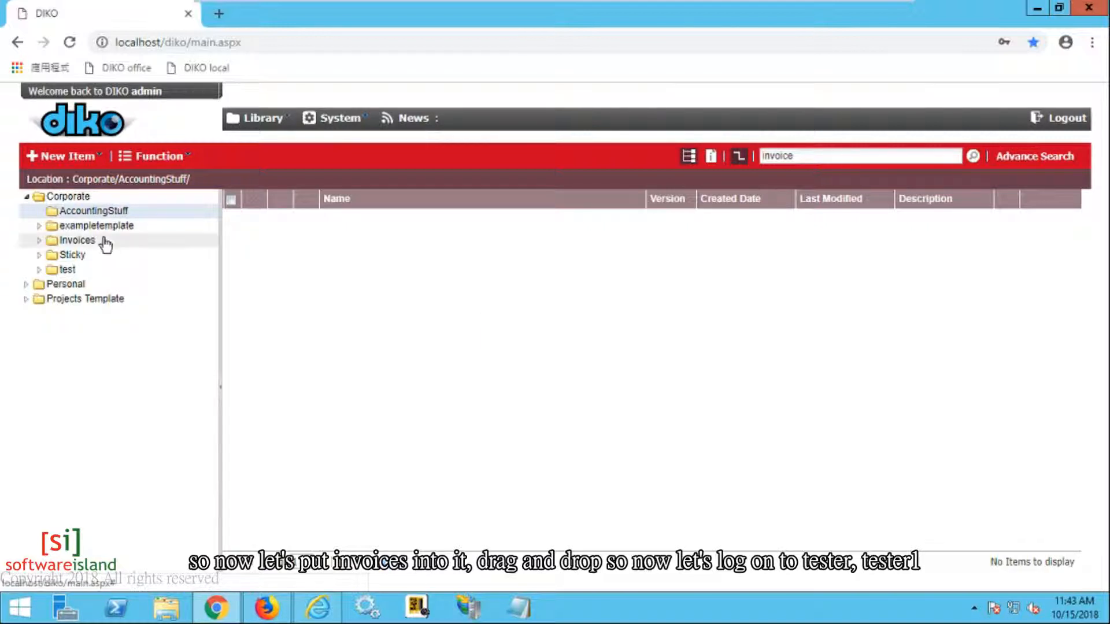
click(322, 242)
ctrl+click(330, 225)
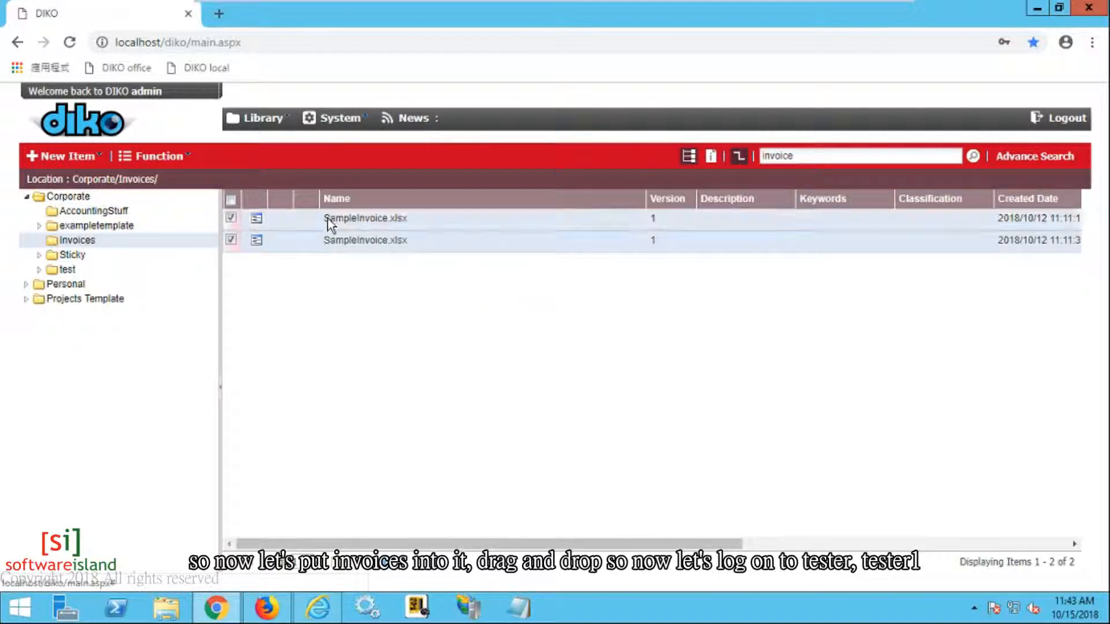
drag(335, 243, 126, 217)
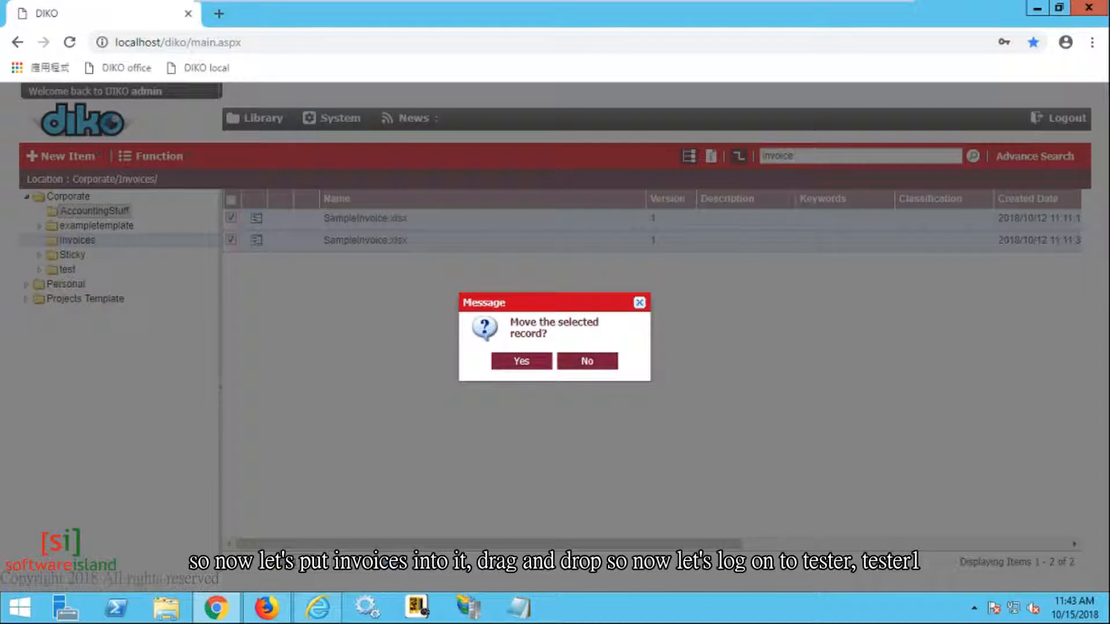
click(524, 375)
click(118, 212)
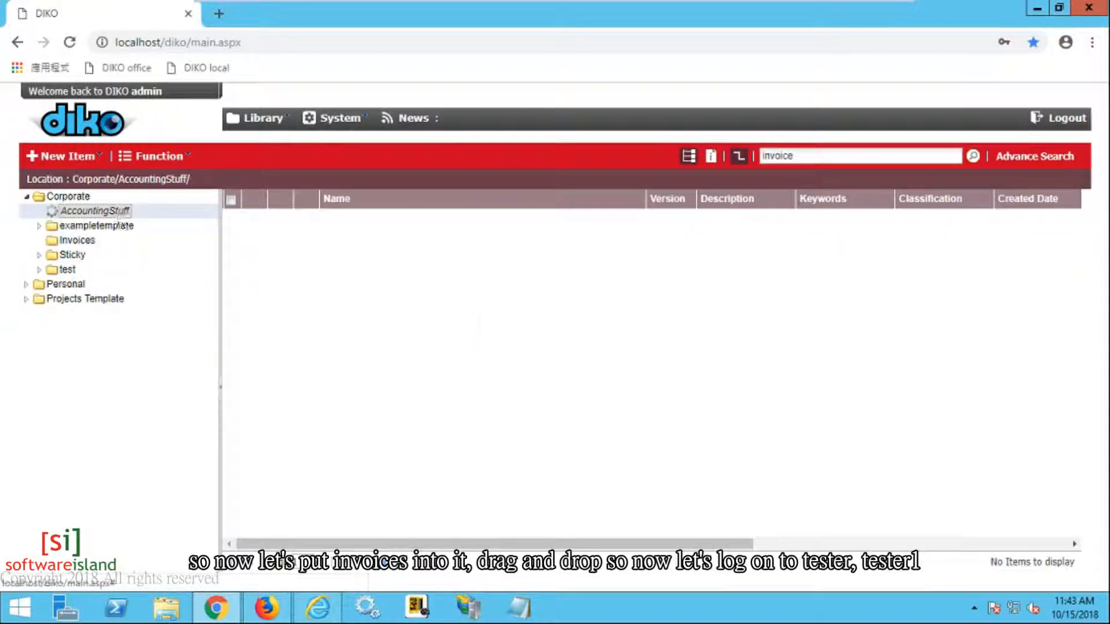
Step: Log in to DIKO in the second browser as the accounting group member
click(318, 607)
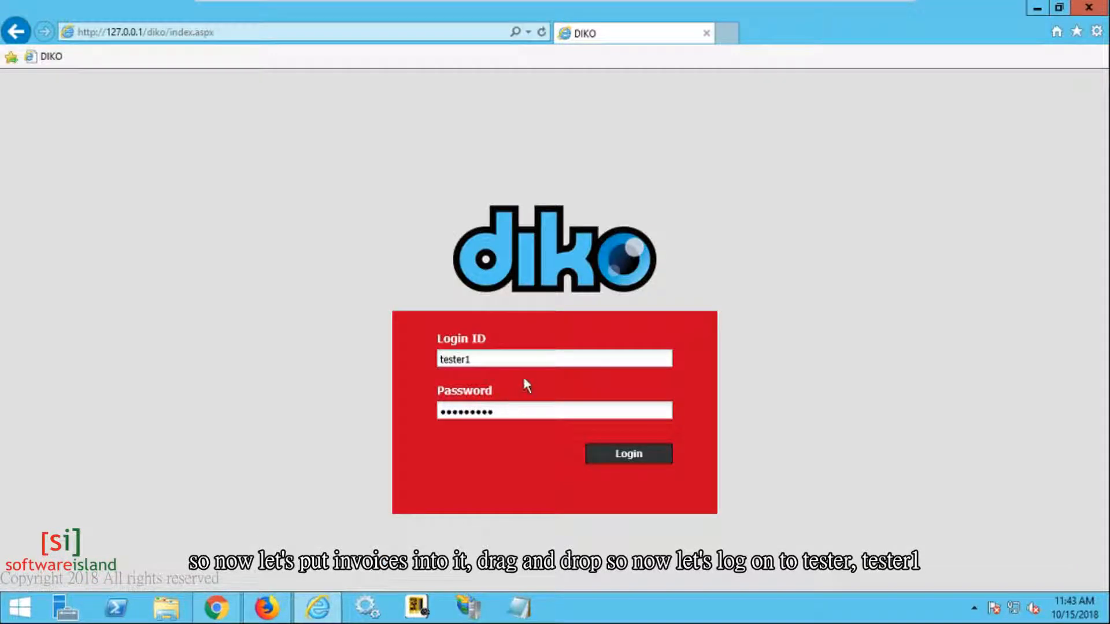
click(471, 359)
click(618, 455)
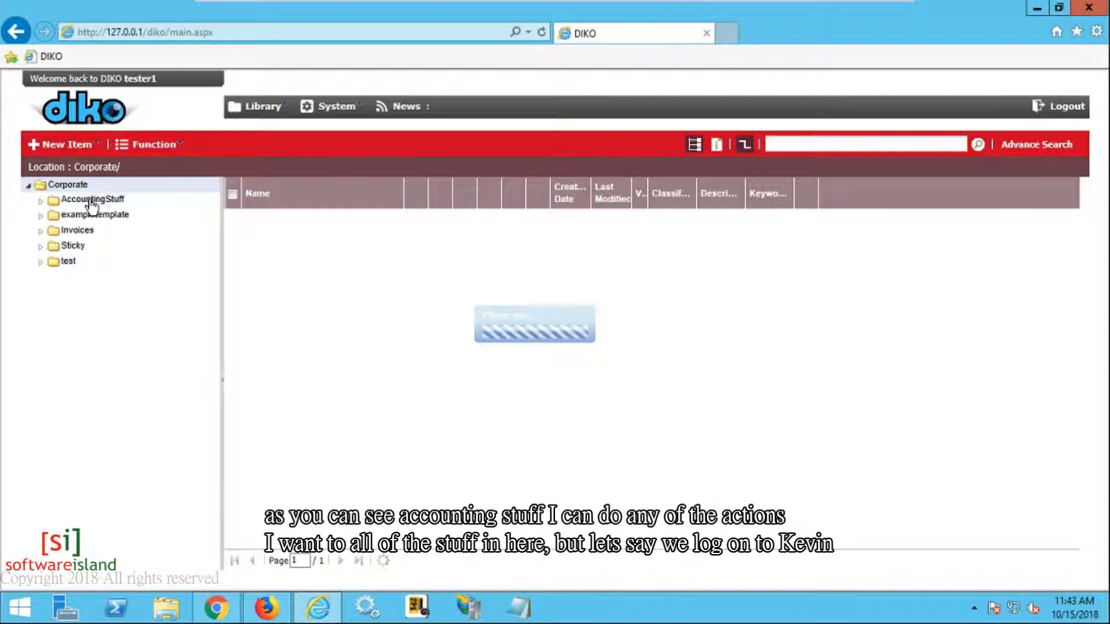
Step: Open AccountingStuff and check the actions available on the first SampleInvoice file
click(91, 200)
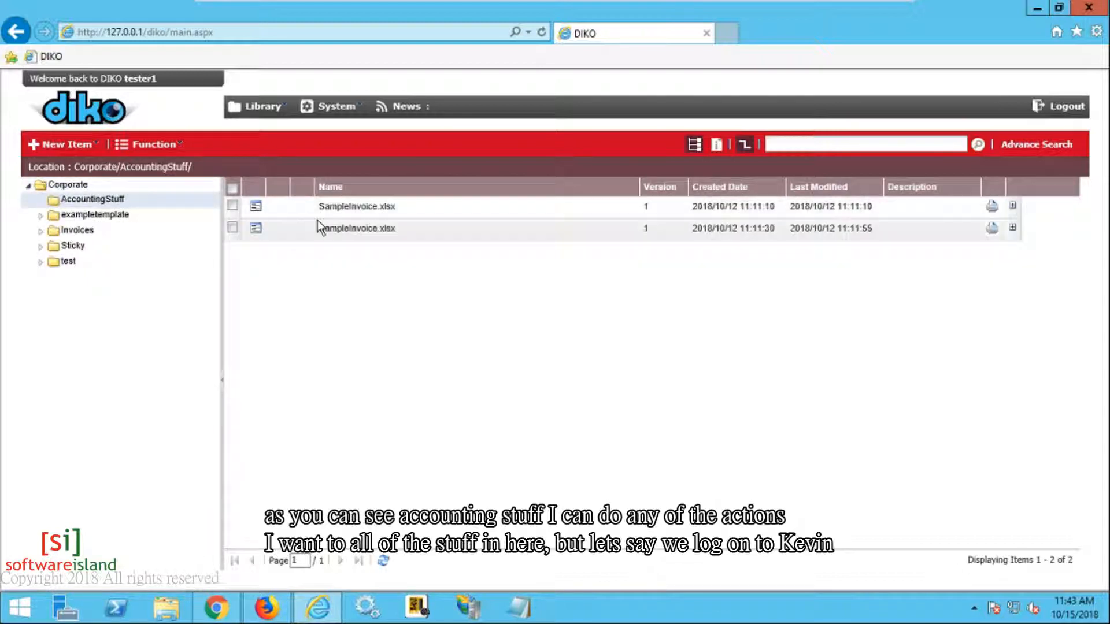
right_click(345, 218)
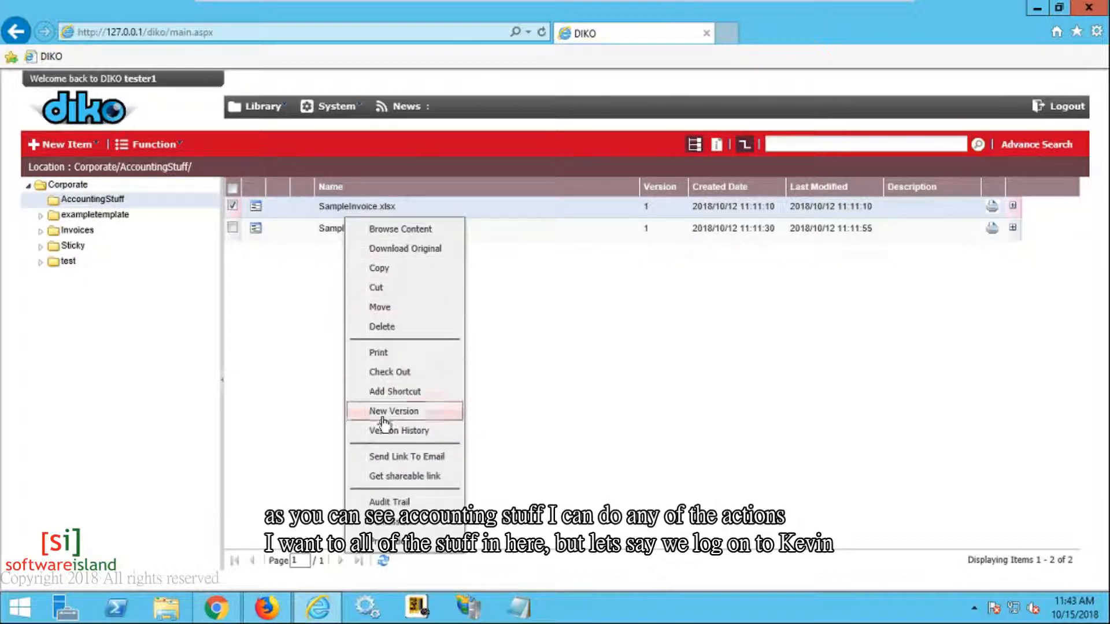
click(306, 398)
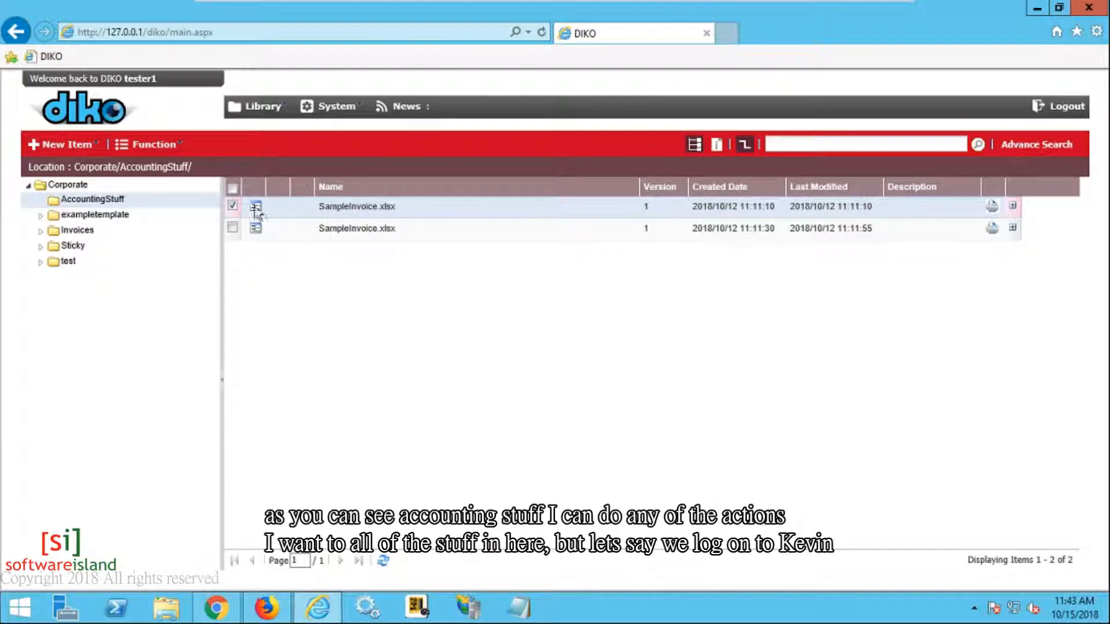
Step: Log in to DIKO in the third browser as the non-accounting user with the saved password
click(266, 607)
click(490, 369)
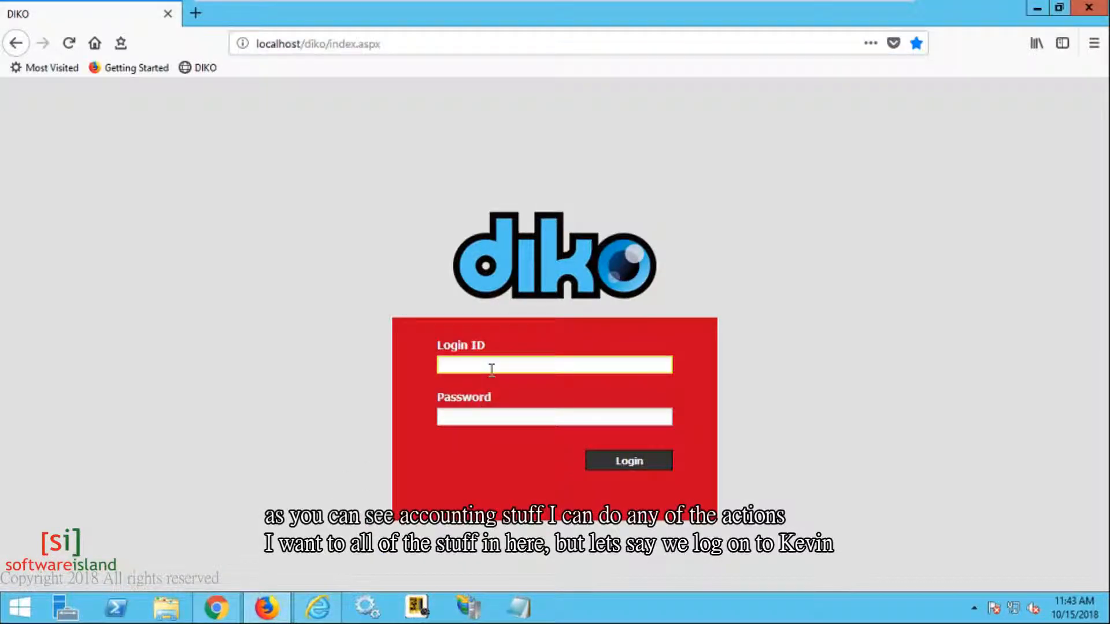
text(kevin)
key(Tab)
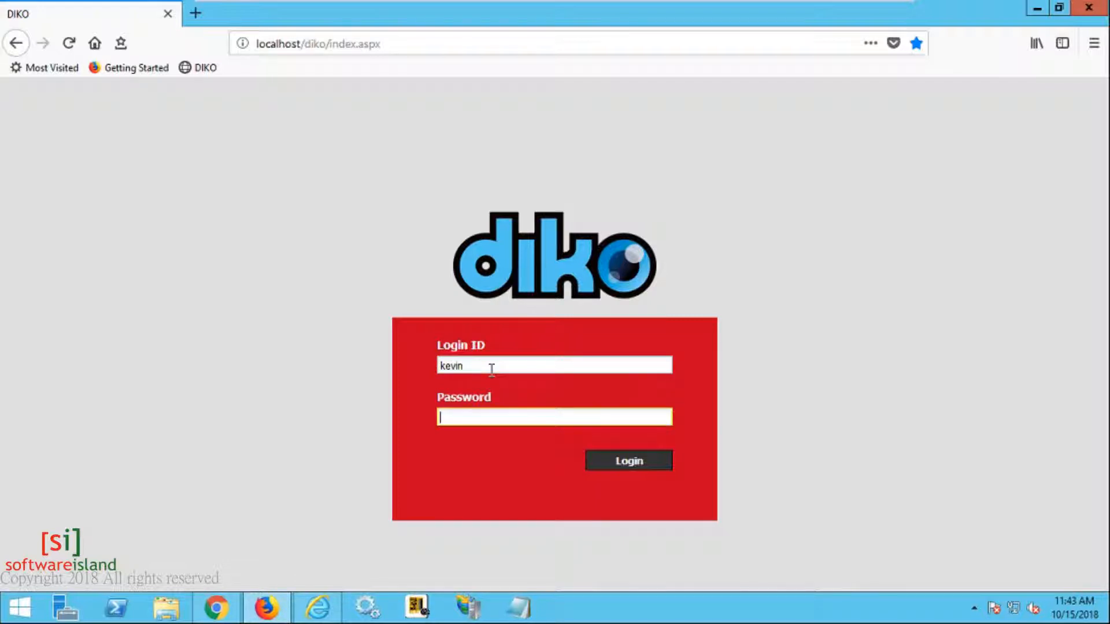
key(Down)
key(Down)
key(Up)
key(Return)
key(Return)
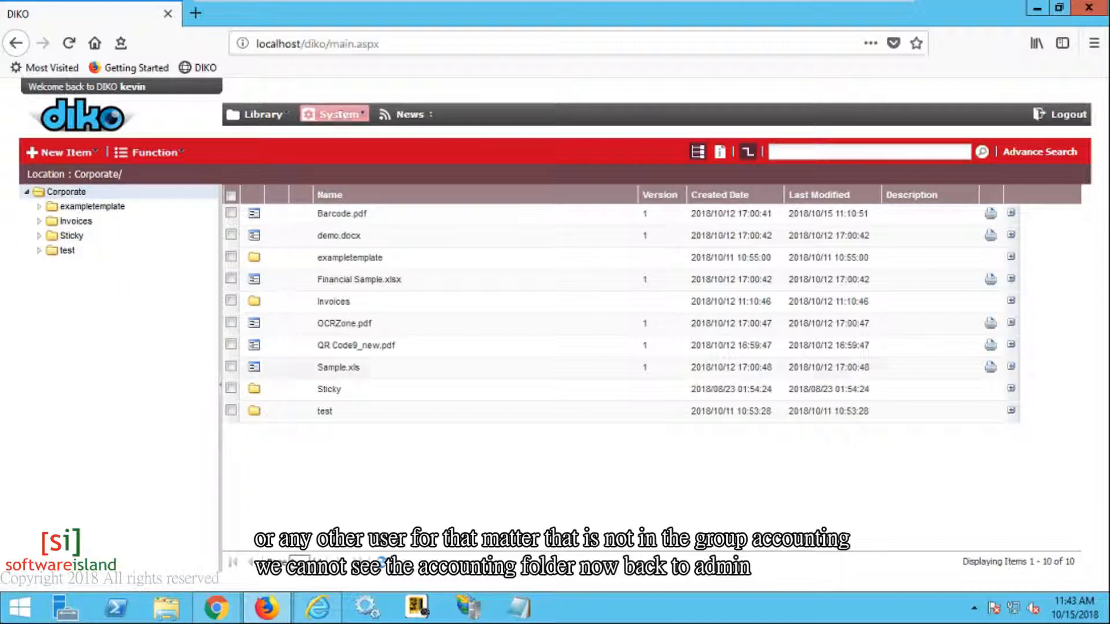
Step: In the admin session, list the AccountingDept group's members in user and group management
click(216, 607)
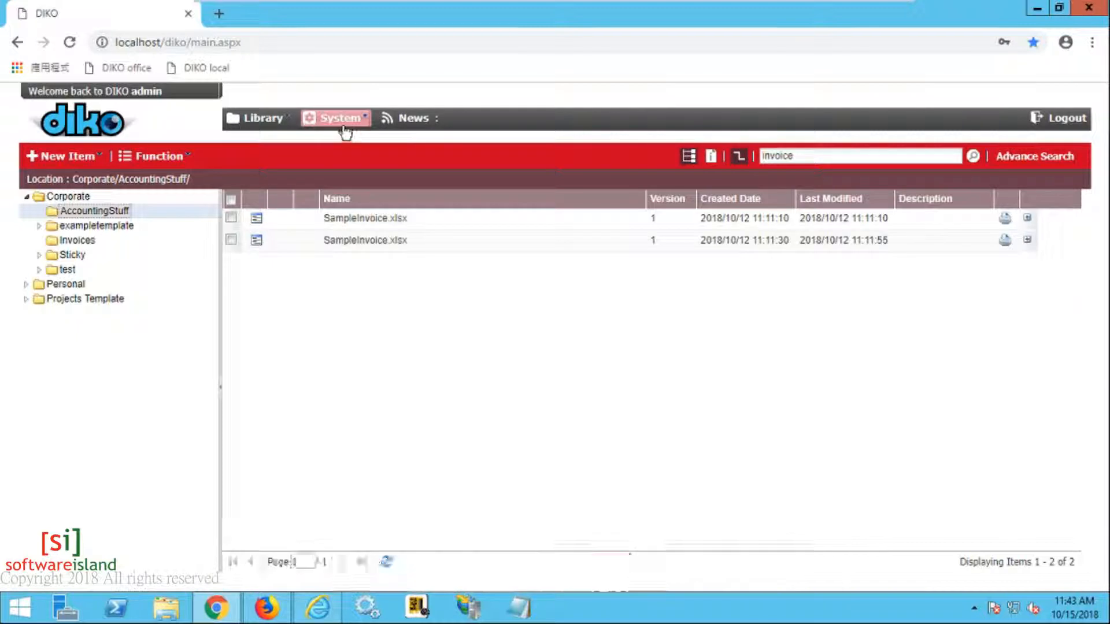
click(344, 127)
click(141, 213)
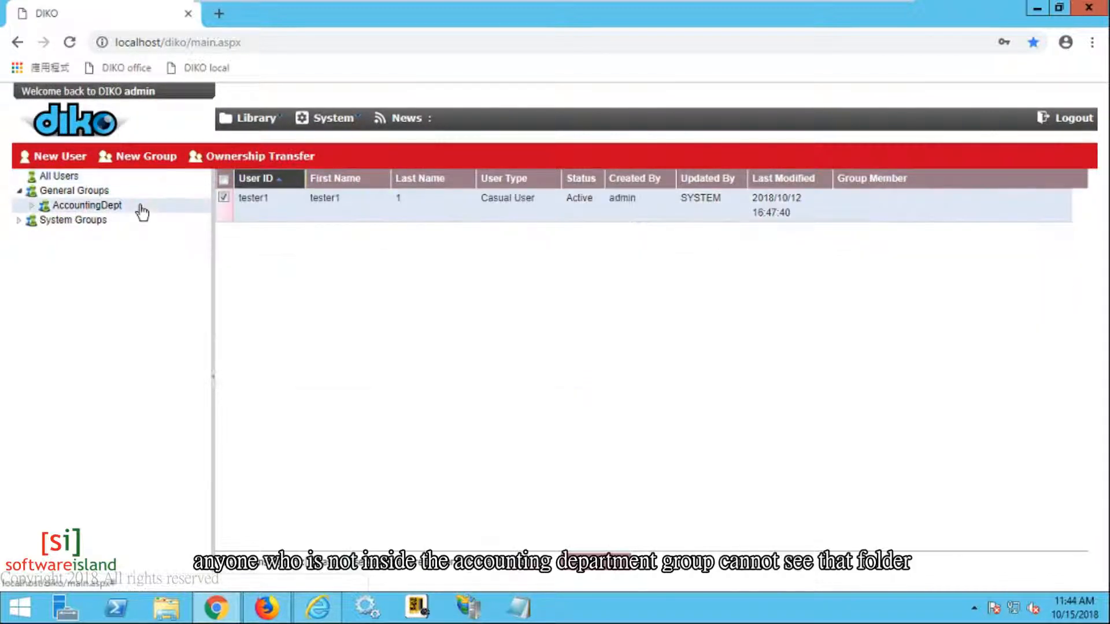